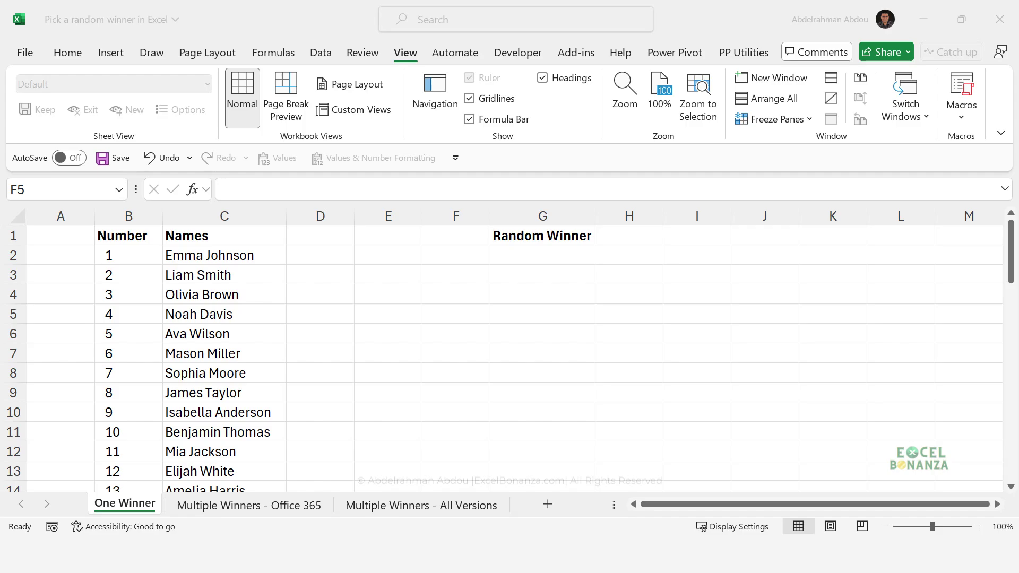
- Check how far the name list in column C runs, then return to cell G2
{"action": "left_click", "coordinate": [536, 253]}
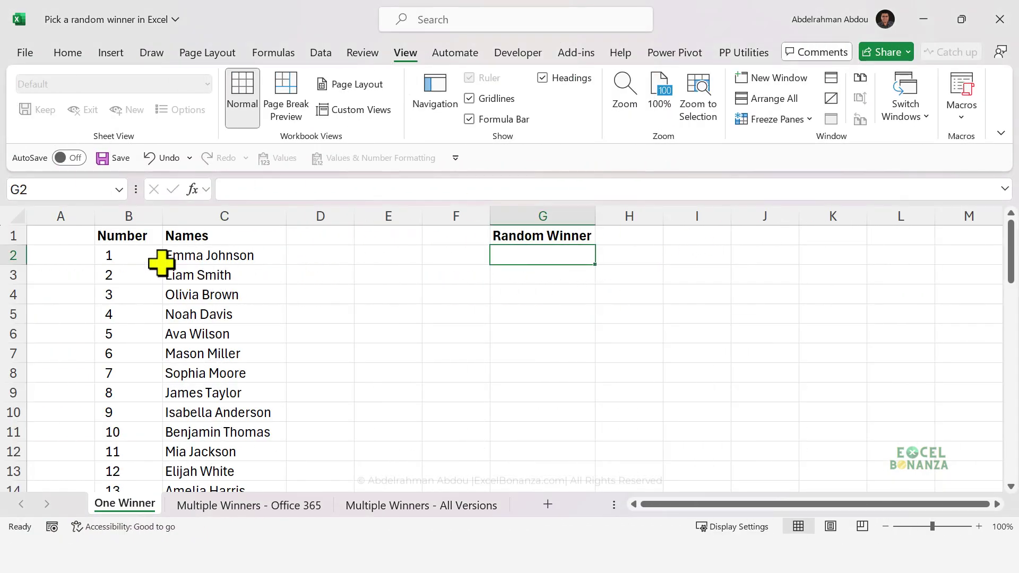
{"action": "left_click", "coordinate": [229, 255]}
{"action": "key", "text": "ctrl+Down"}
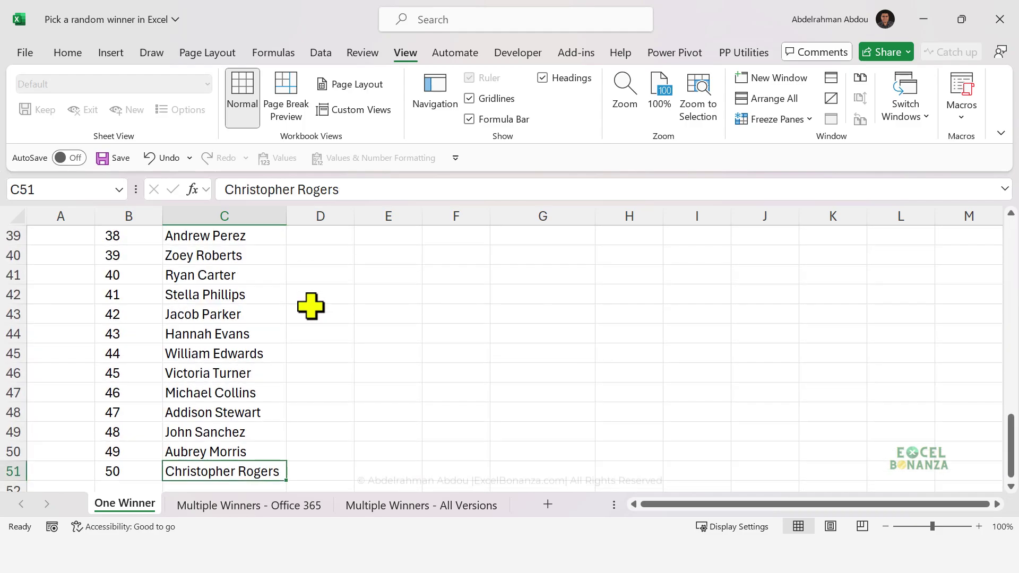
{"action": "scroll", "coordinate": [310, 307], "scroll_direction": "up", "scroll_amount": 13}
{"action": "left_click", "coordinate": [530, 255]}
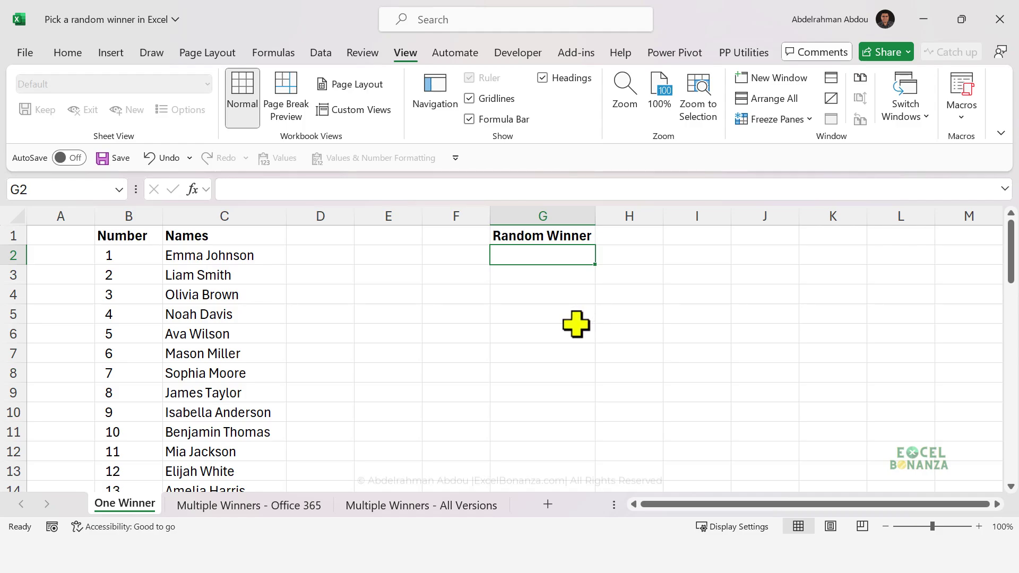
- In G2, start an =INDEX( formula over the name range C2:C51
{"action": "type", "text": "=o"}
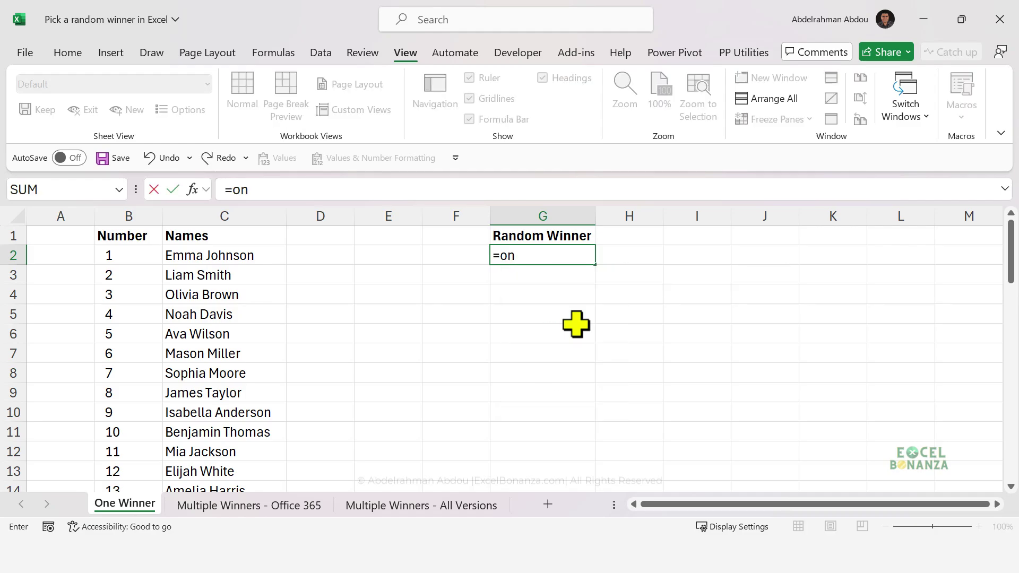
{"action": "key", "text": "BackSpace"}
{"action": "type", "text": "ind"}
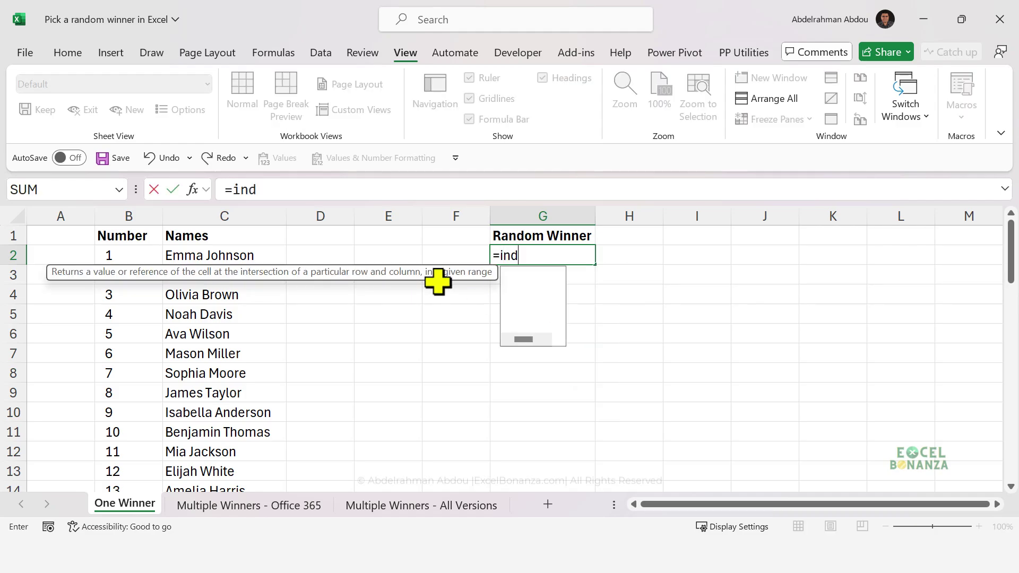
{"action": "key", "text": "Tab"}
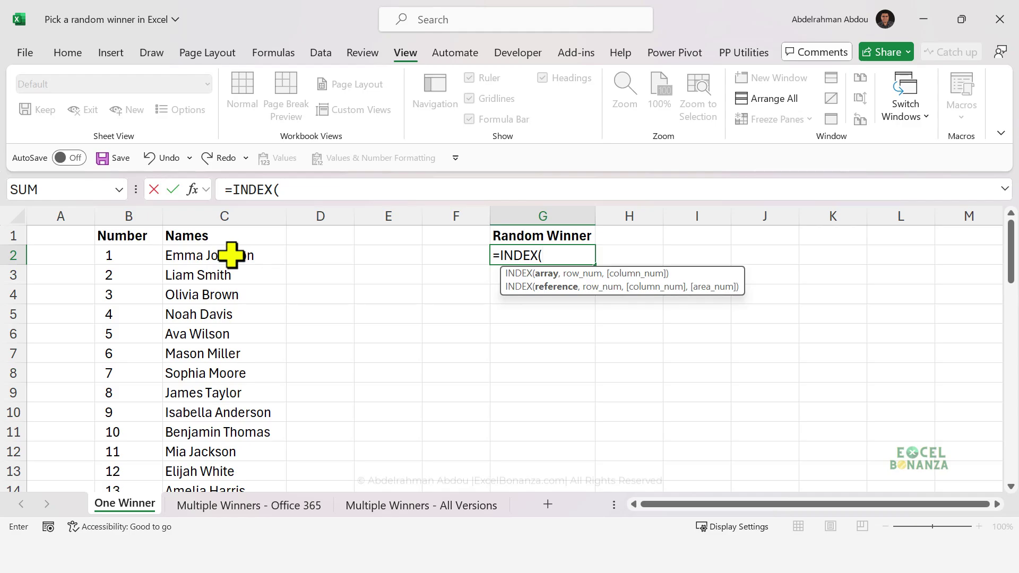
{"action": "left_click", "coordinate": [227, 260]}
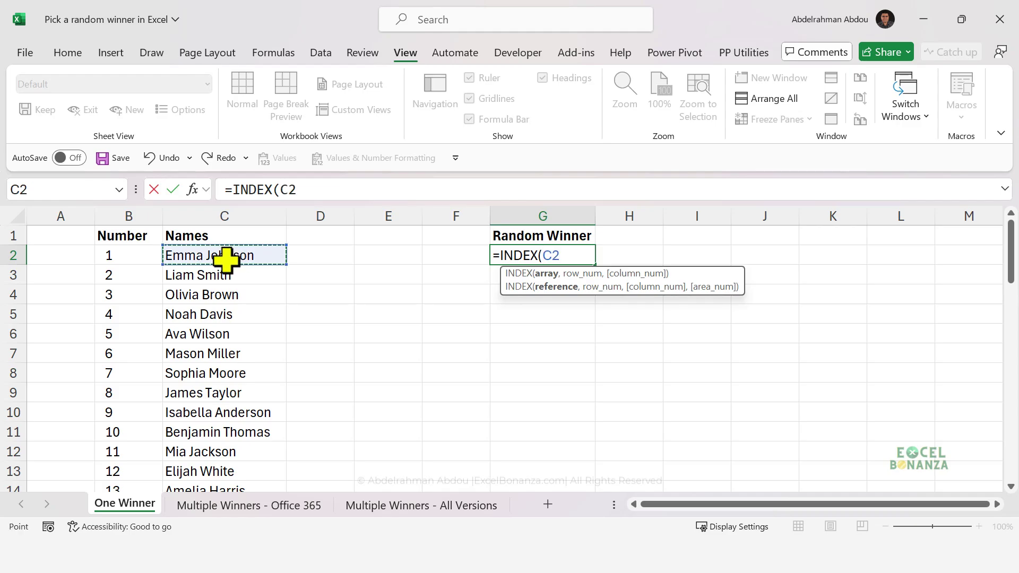
{"action": "key", "text": "ctrl+shift+Down"}
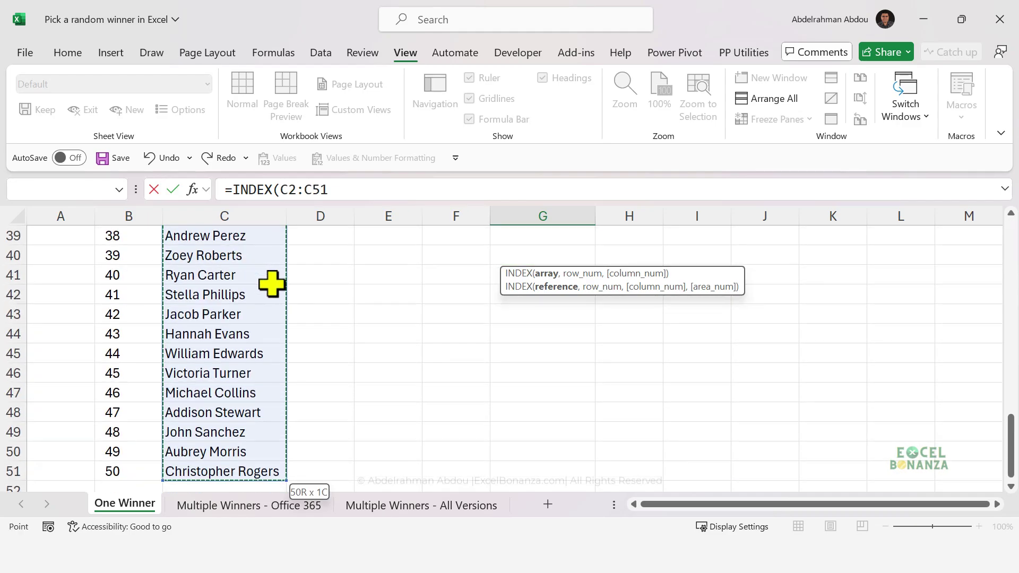
{"action": "scroll", "coordinate": [274, 285], "scroll_direction": "up", "scroll_amount": 11}
{"action": "scroll", "coordinate": [274, 286], "scroll_direction": "up", "scroll_amount": 2}
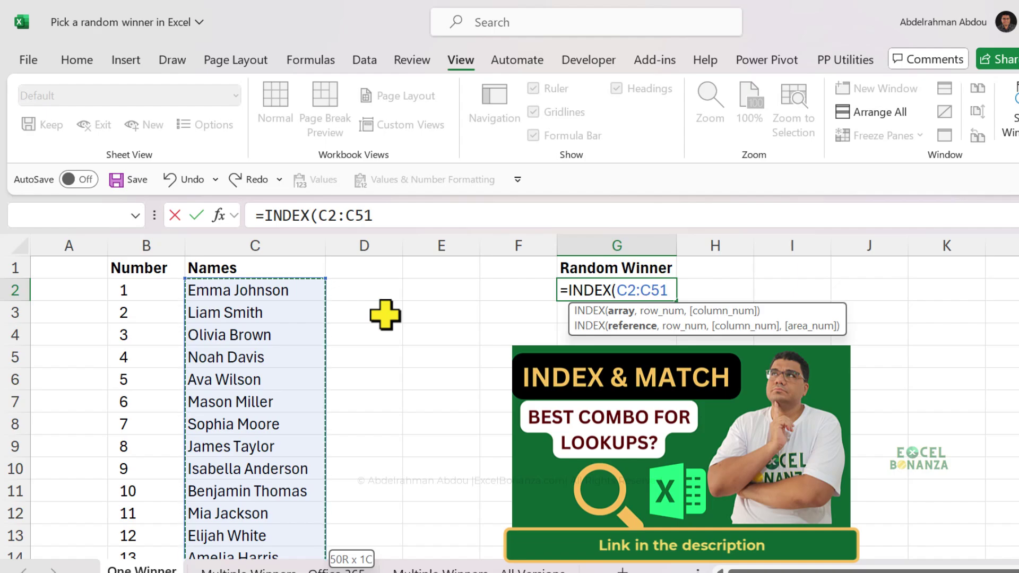
- Add RANDBETWEEN(1,50) as the row argument, then select the hard-coded 50
{"action": "type", "text": ","}
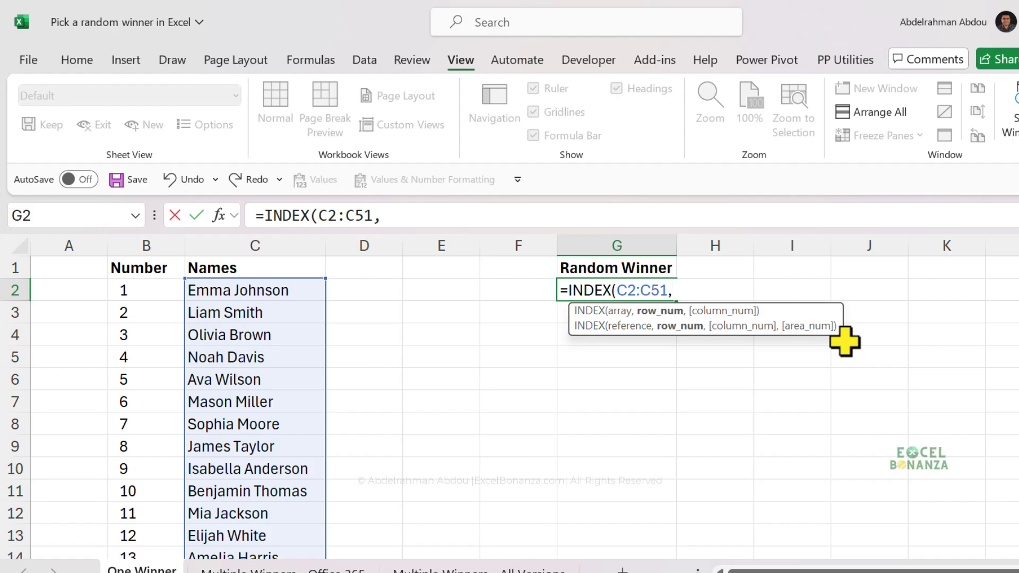
{"action": "type", "text": "randbe"}
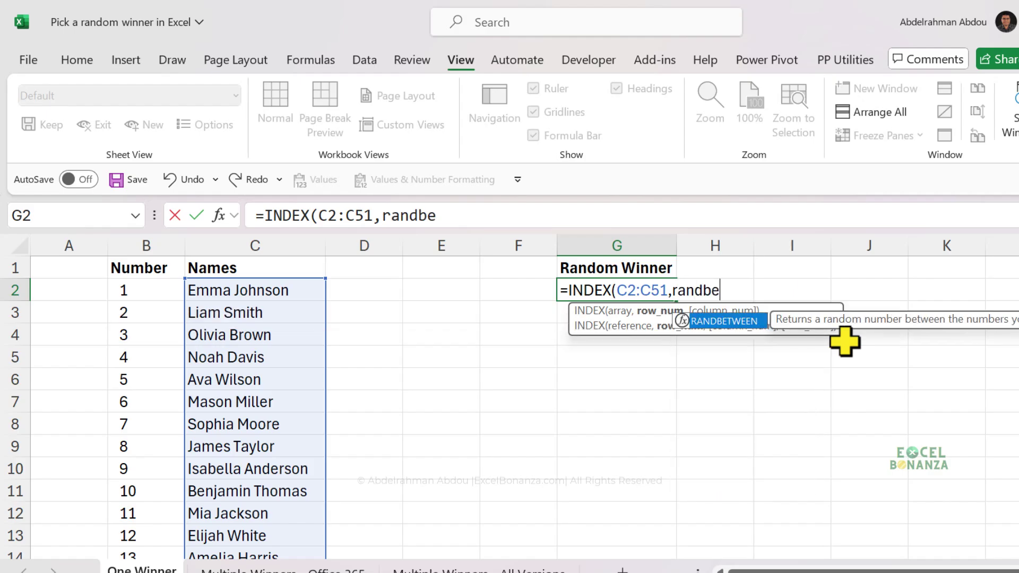
{"action": "key", "text": "Tab"}
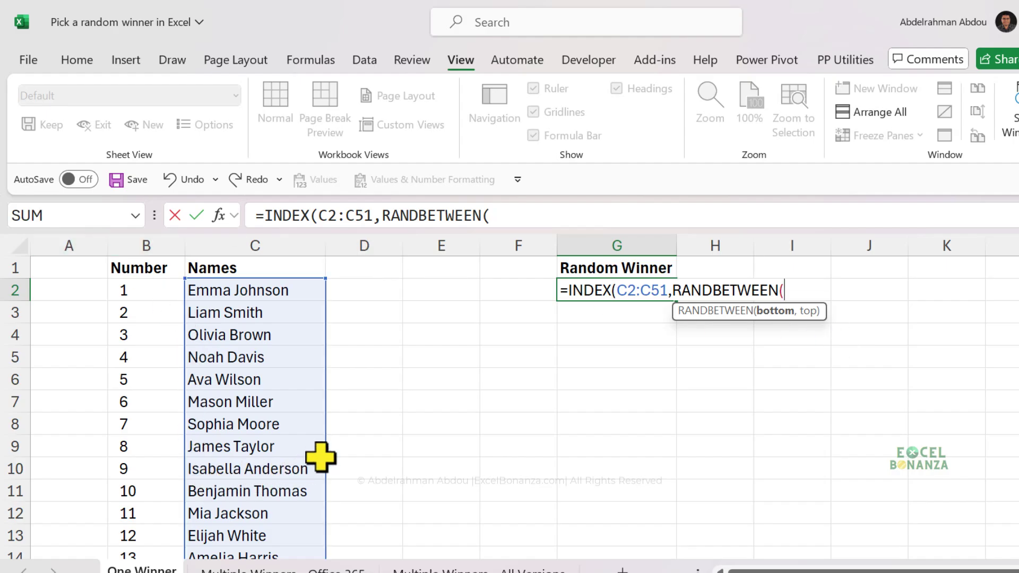
{"action": "type", "text": "1,"}
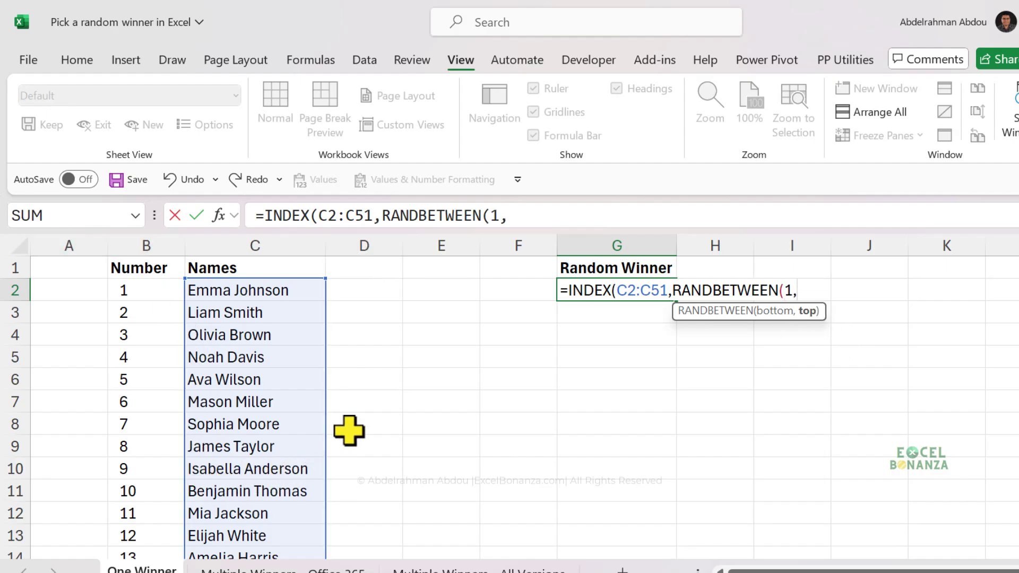
{"action": "type", "text": "50)"}
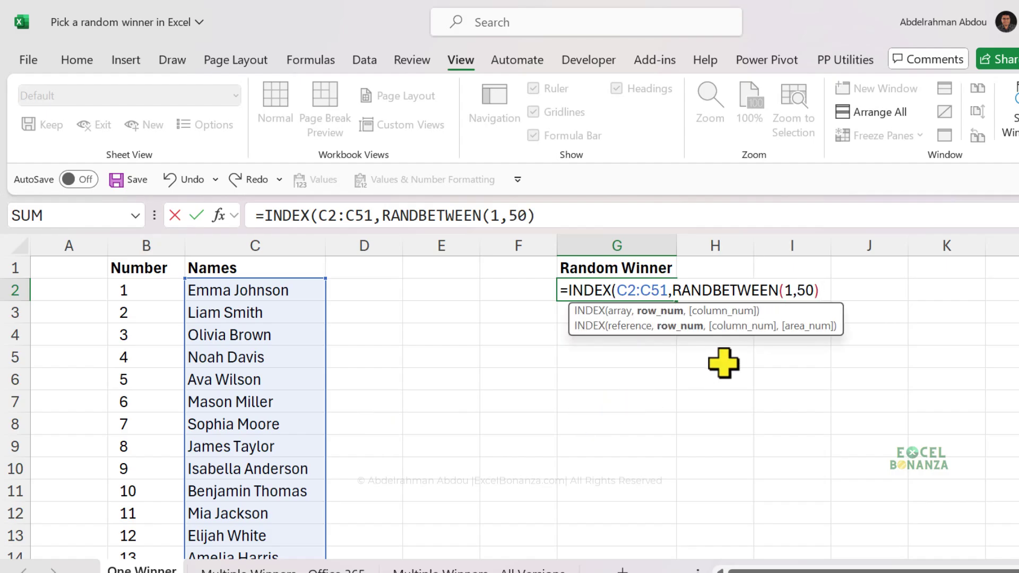
{"action": "double_click", "coordinate": [806, 286]}
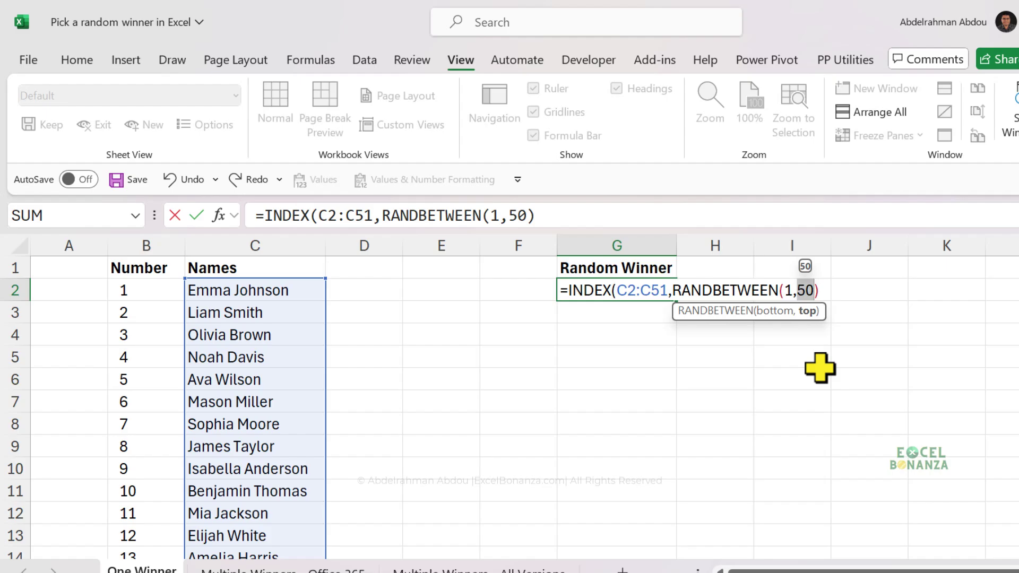
- Replace the hard-coded 50 with COUNTA(C2:C51)
{"action": "key", "text": "BackSpace"}
{"action": "type", "text": "counta"}
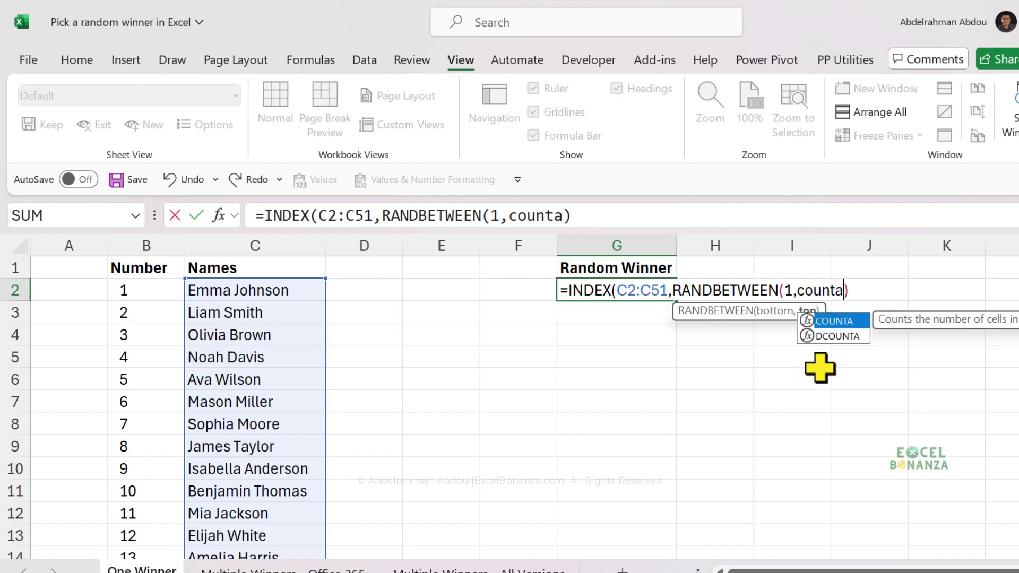
{"action": "key", "text": "Tab"}
{"action": "left_click", "coordinate": [222, 290]}
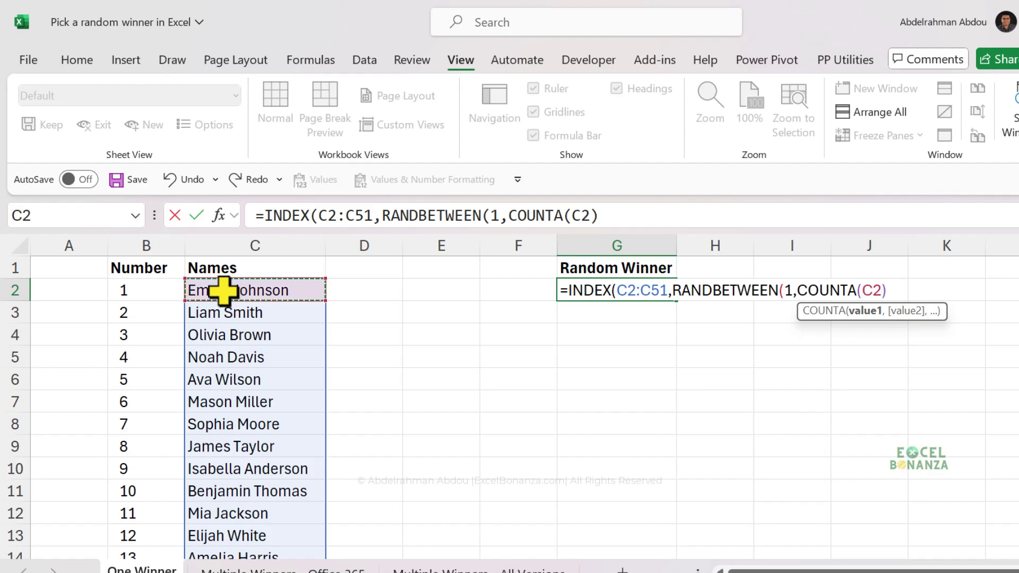
{"action": "key", "text": "ctrl+shift+Down"}
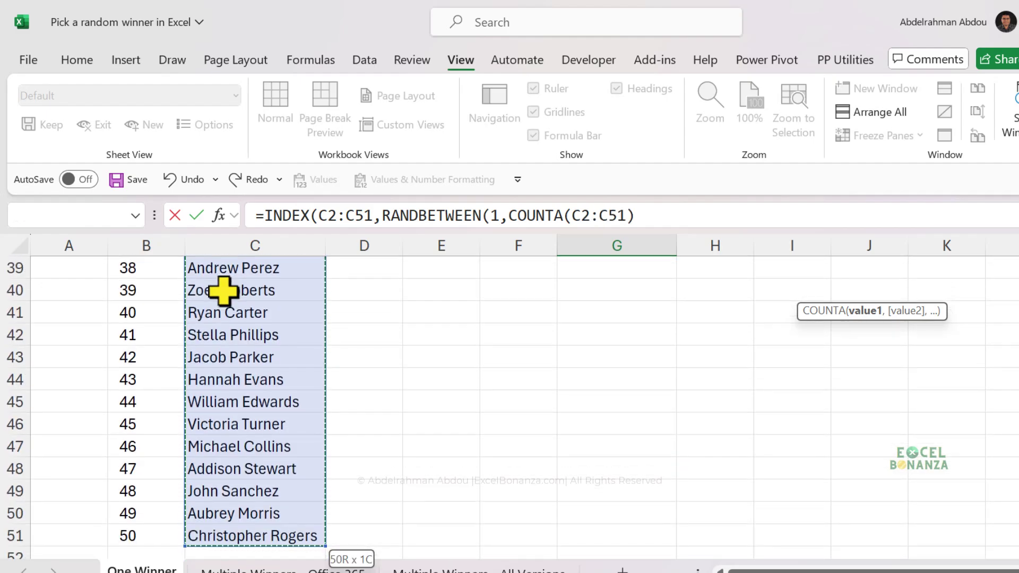
{"action": "type", "text": ")"}
{"action": "scroll", "coordinate": [600, 317], "scroll_direction": "up", "scroll_amount": 8}
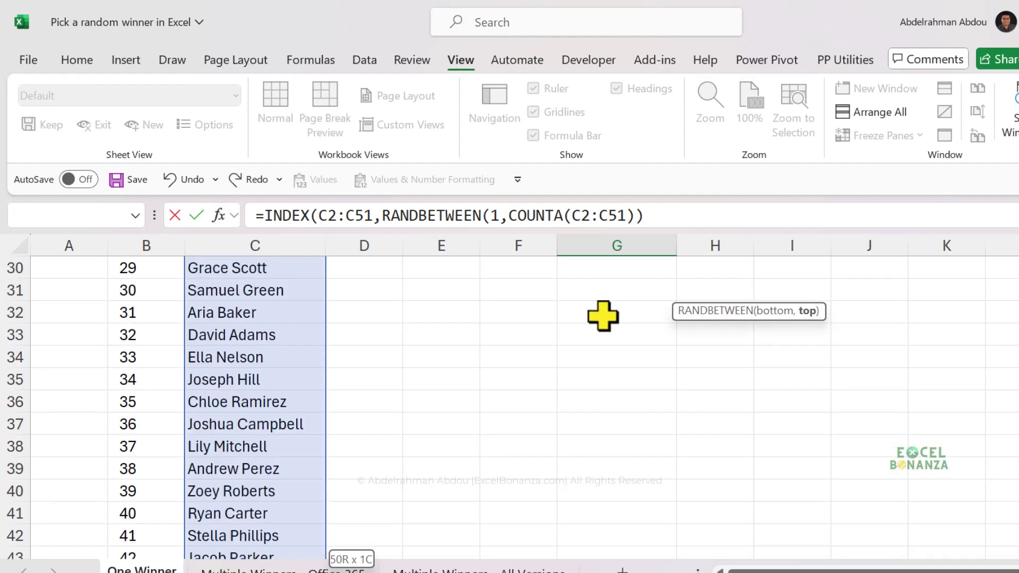
- Add column argument 1, close the INDEX formula and confirm it in G2
{"action": "left_click", "coordinate": [682, 215]}
{"action": "type", "text": ","}
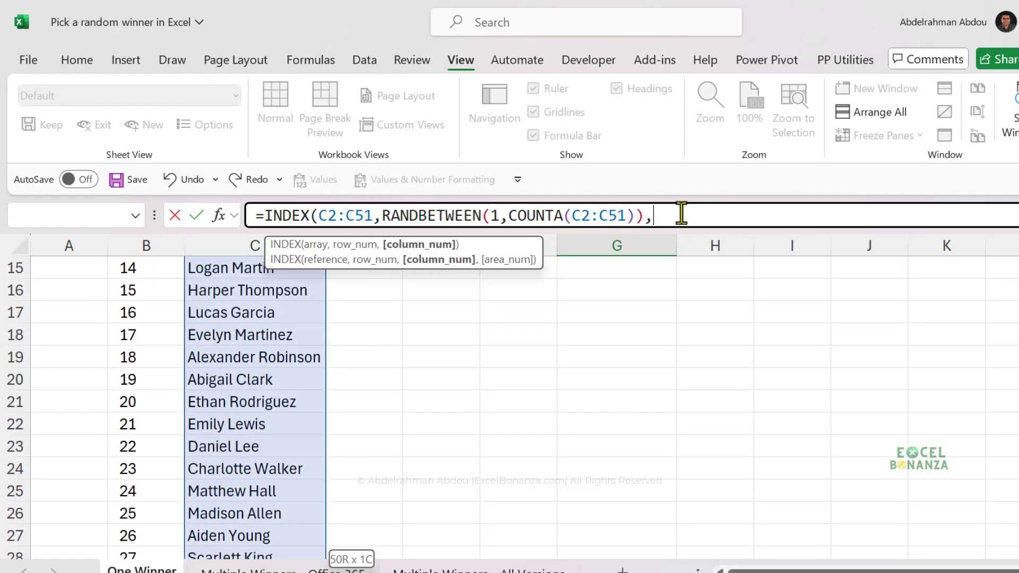
{"action": "type", "text": "1"}
{"action": "right_click", "coordinate": [682, 215]}
{"action": "left_click", "coordinate": [662, 212]}
{"action": "key", "text": "ctrl+BackSpace"}
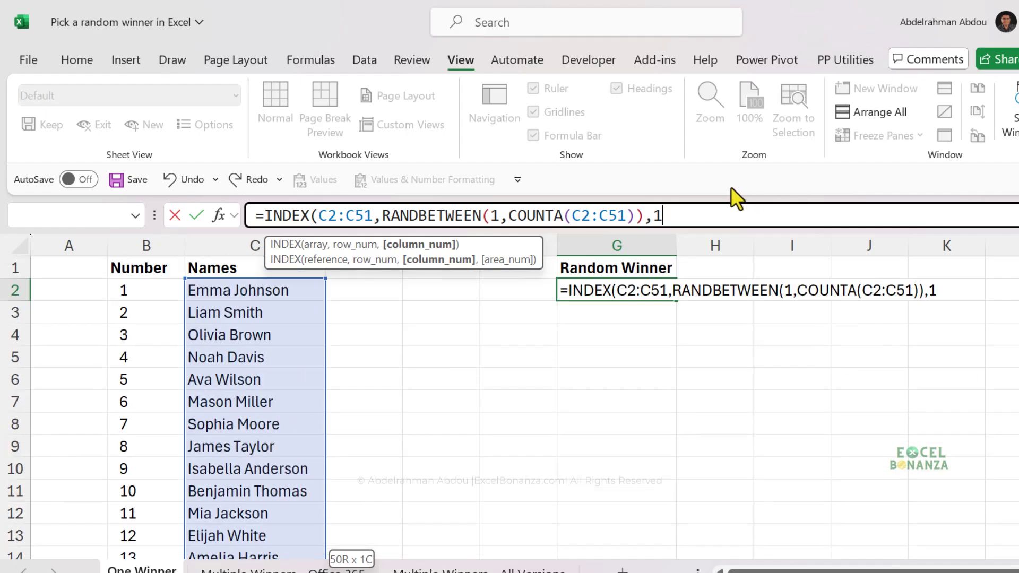
{"action": "type", "text": ")"}
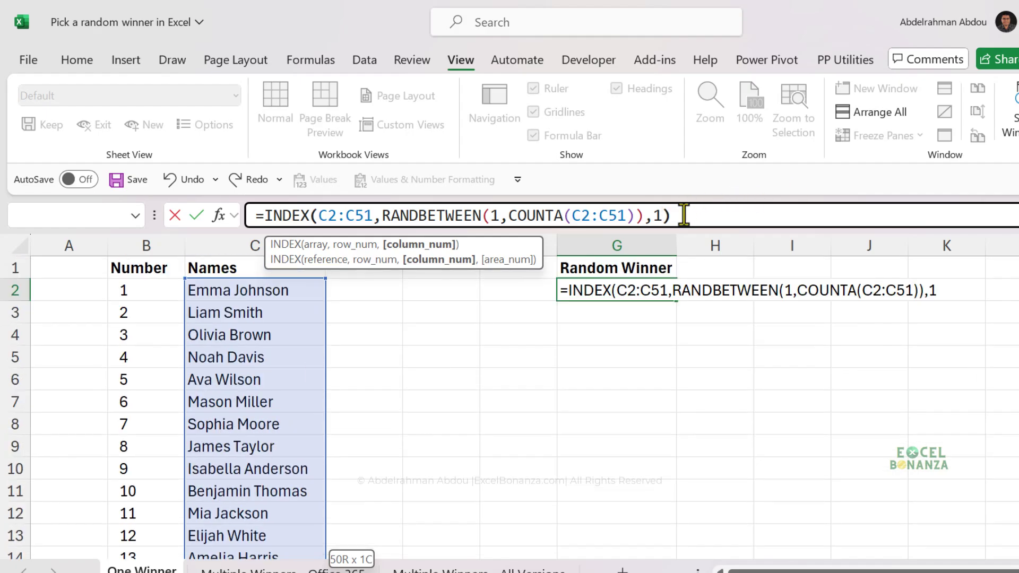
{"action": "key", "text": "Return"}
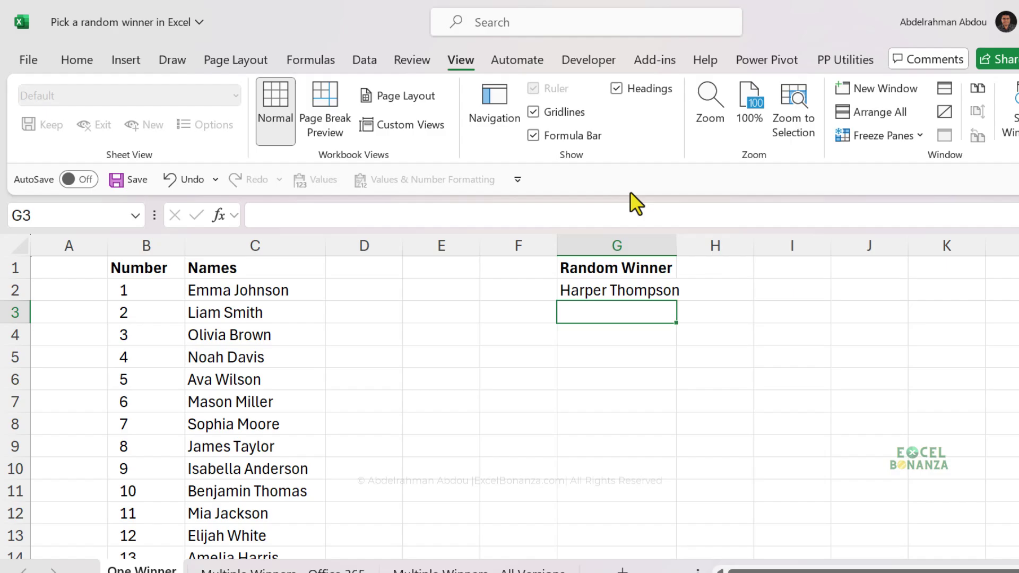
- Recalculate the sheet three times with F9 to draw new random winners in G2
{"action": "left_click", "coordinate": [607, 290]}
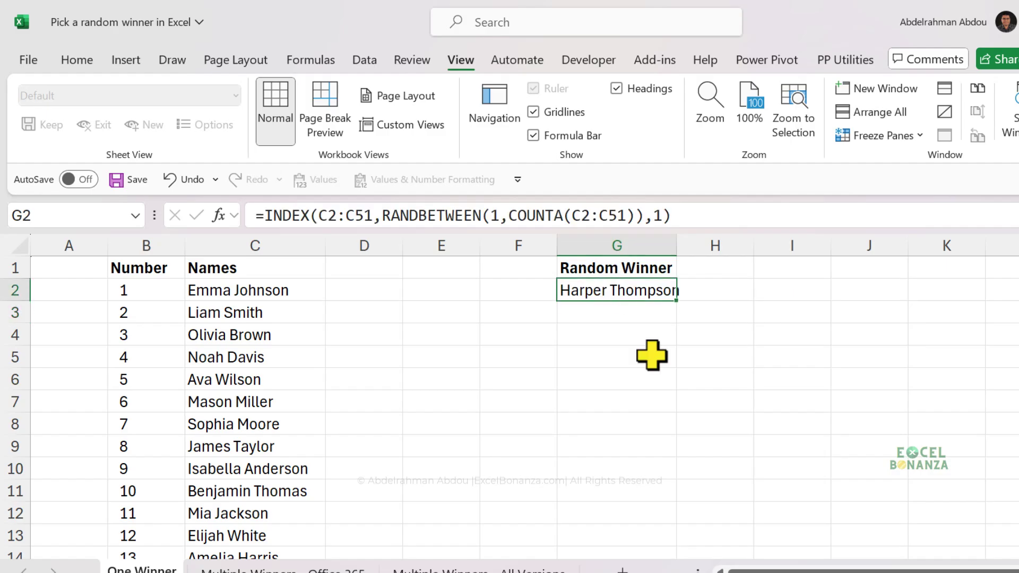
{"action": "left_click", "coordinate": [614, 354]}
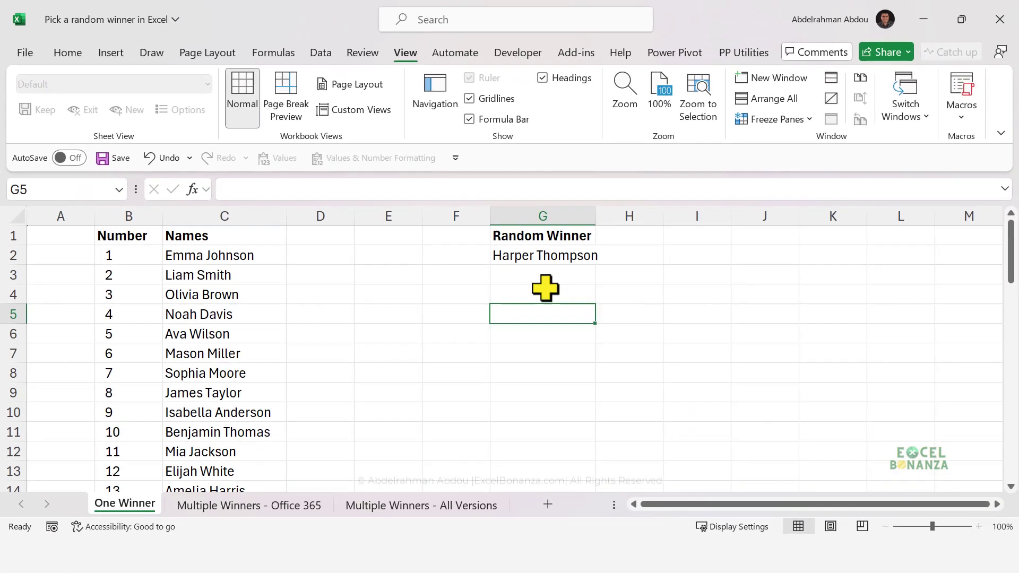
{"action": "left_click", "coordinate": [291, 53]}
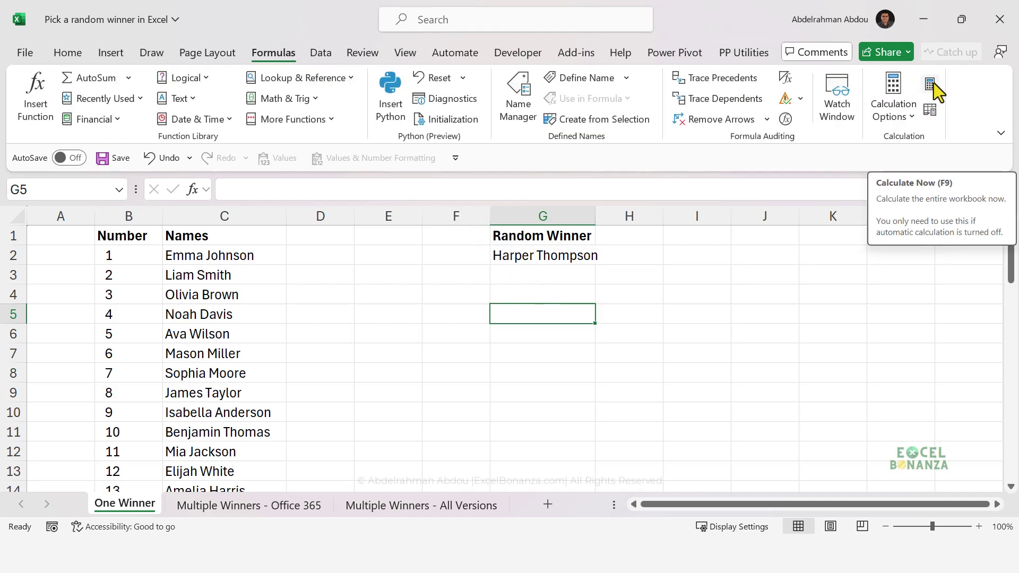
{"action": "key", "text": "F9"}
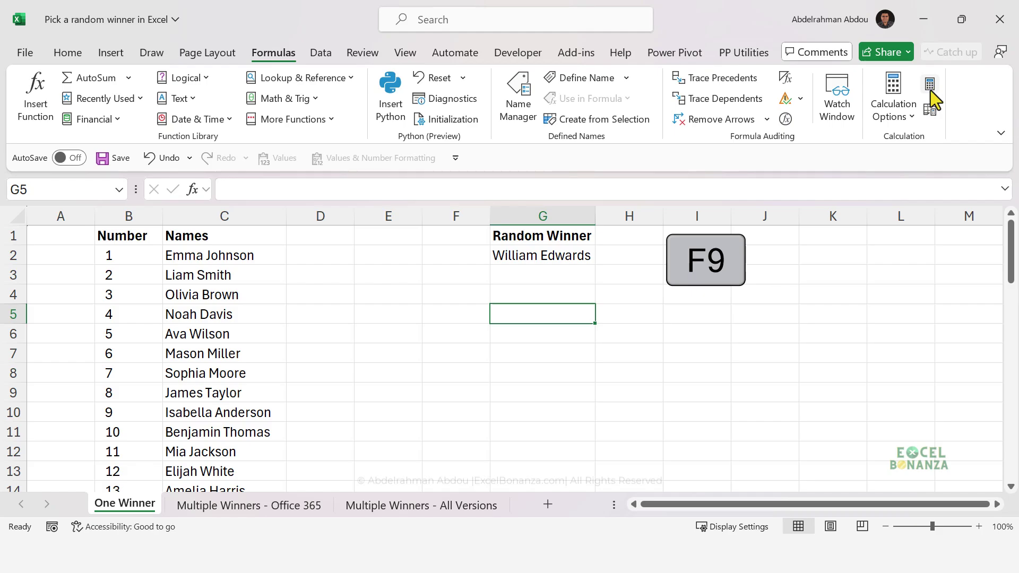
{"action": "key", "text": "F9"}
{"action": "key", "text": "F9"}
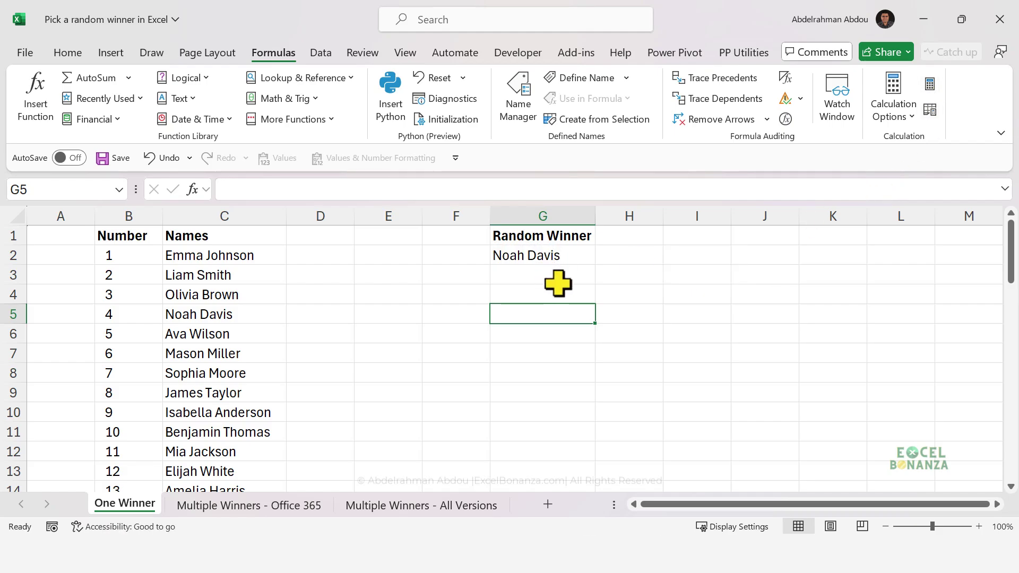
{"action": "key", "text": "F9"}
{"action": "key", "text": "F9"}
{"action": "key", "text": "F9"}
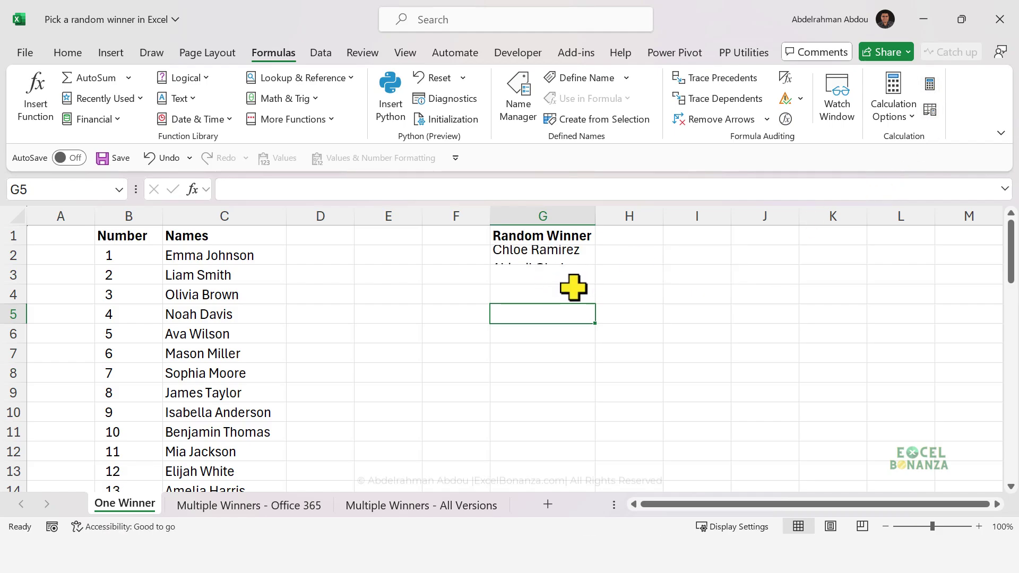
{"action": "left_click", "coordinate": [555, 292]}
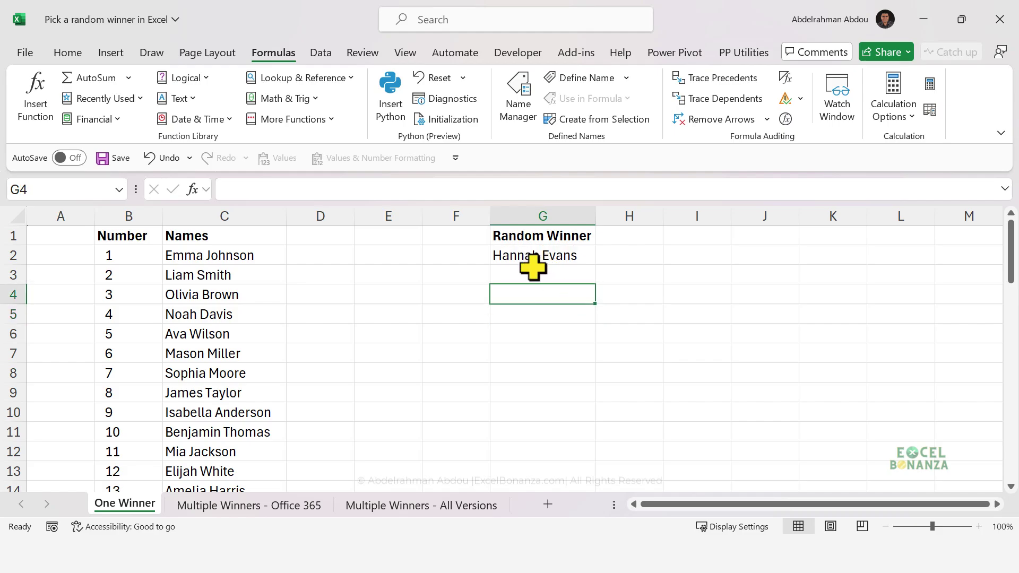
{"action": "left_click", "coordinate": [565, 256]}
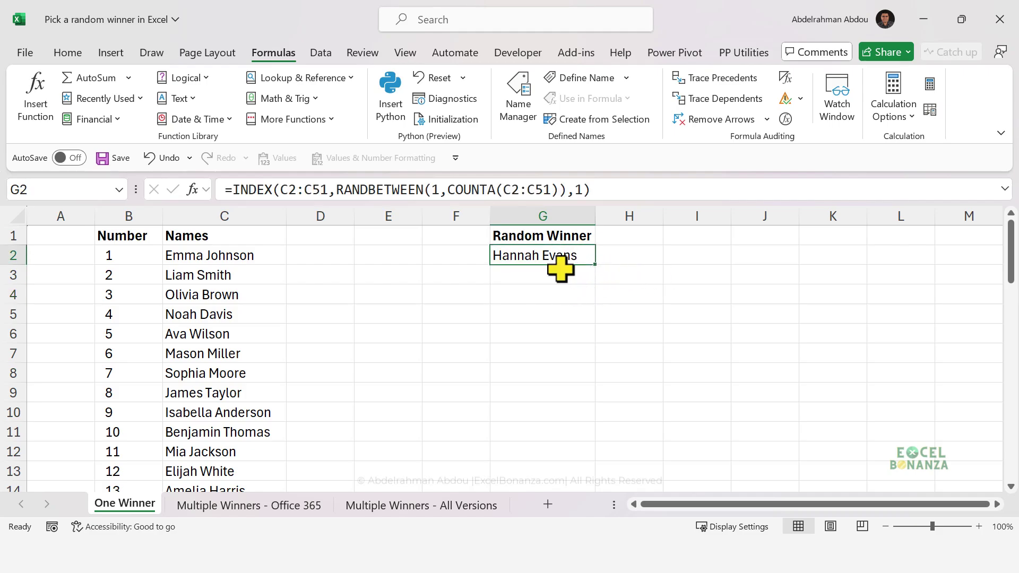
{"action": "key", "text": "ctrl+c"}
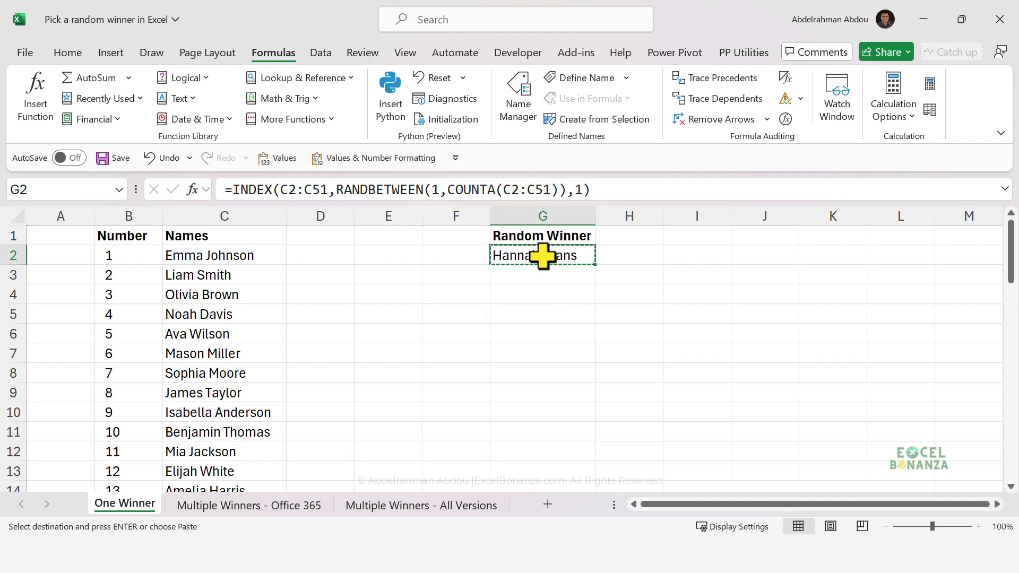
{"action": "right_click", "coordinate": [542, 257]}
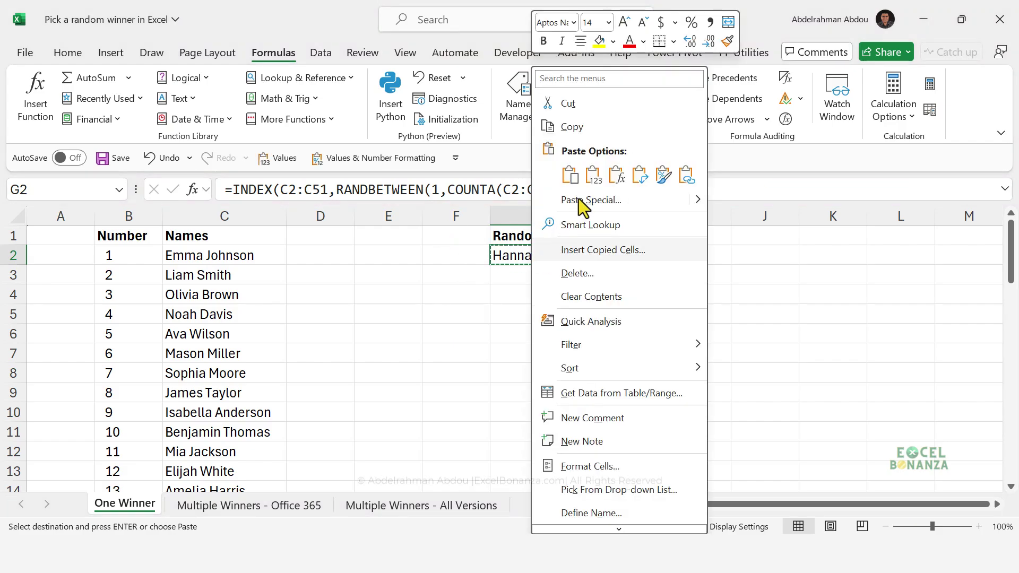
{"action": "left_click", "coordinate": [593, 176]}
{"action": "left_click", "coordinate": [537, 274]}
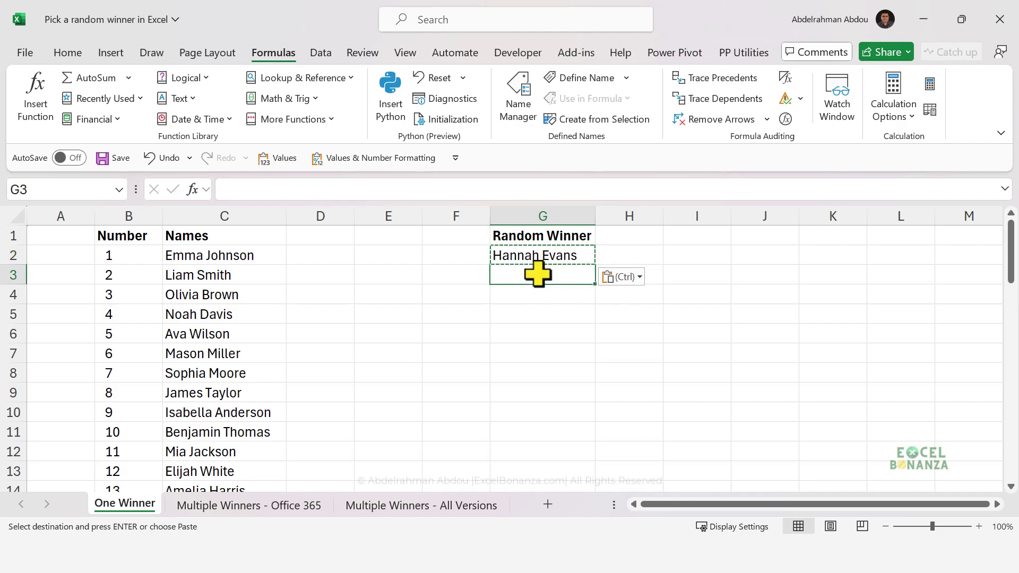
{"action": "key", "text": "Escape"}
{"action": "left_click", "coordinate": [545, 257]}
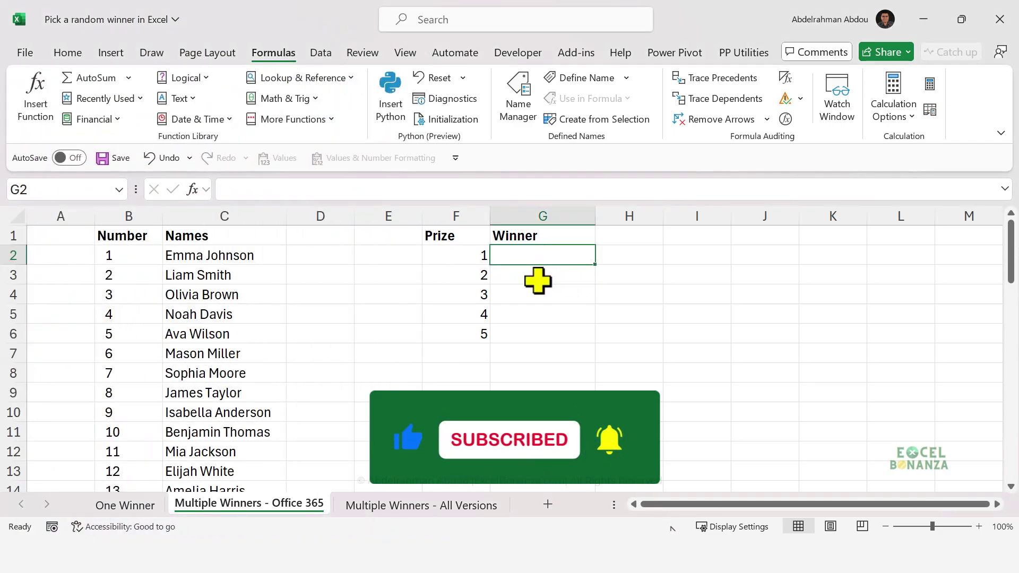
{"action": "left_click", "coordinate": [221, 256]}
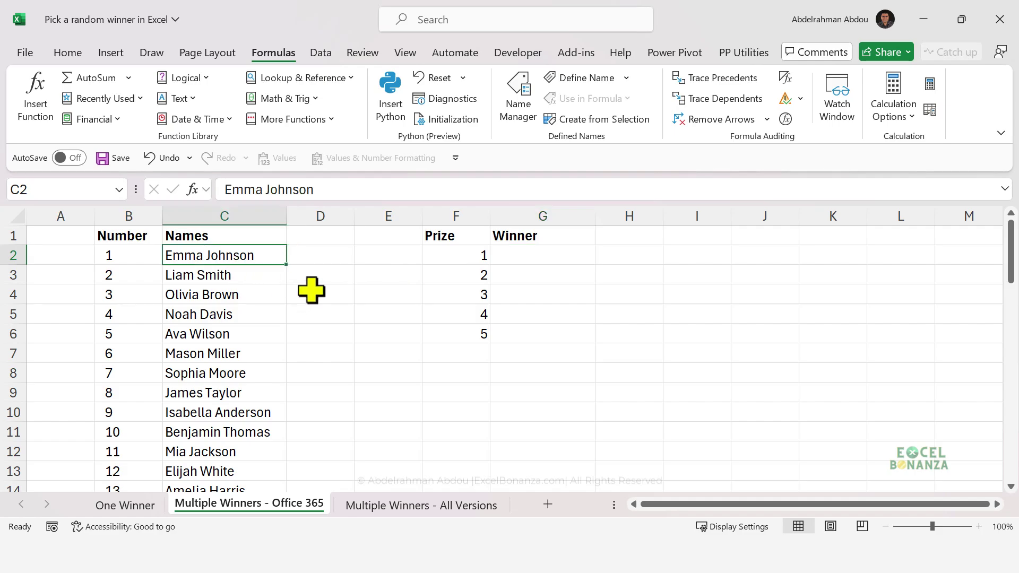
{"action": "left_click", "coordinate": [550, 255]}
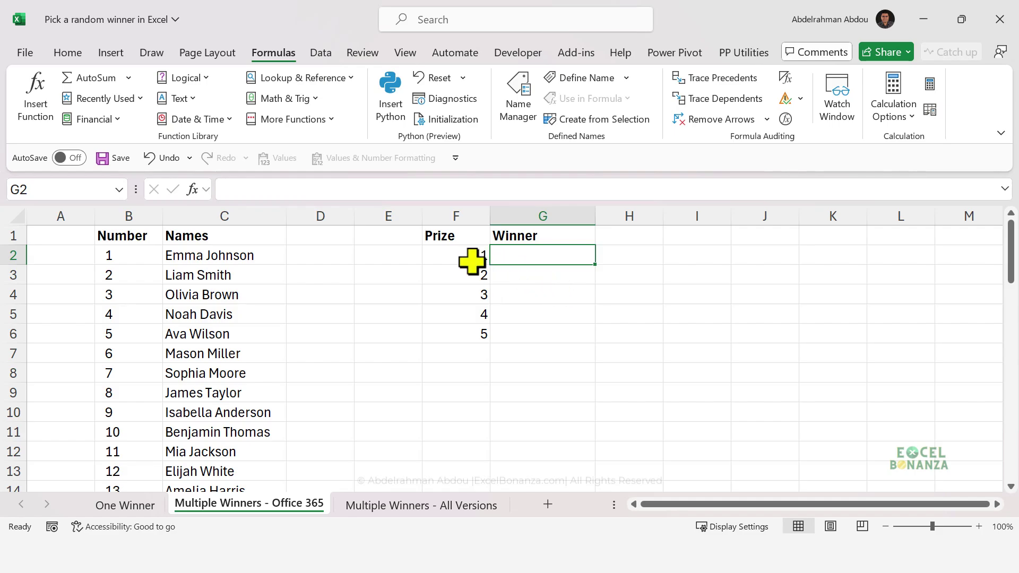
{"action": "left_click_drag", "start_coordinate": [459, 255], "coordinate": [467, 330]}
{"action": "left_click", "coordinate": [508, 300]}
{"action": "left_click", "coordinate": [509, 251]}
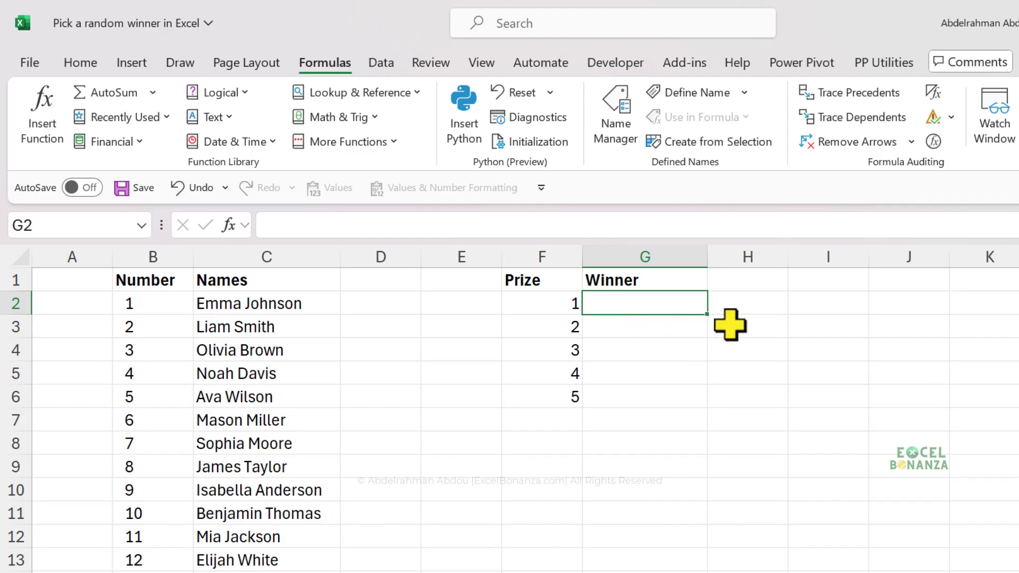
- In G2, type =SORTBY(C2:C51,RANDARRAY(50,1)) to shuffle the 50 names
{"action": "type", "text": "=sortb"}
{"action": "key", "text": "Tab"}
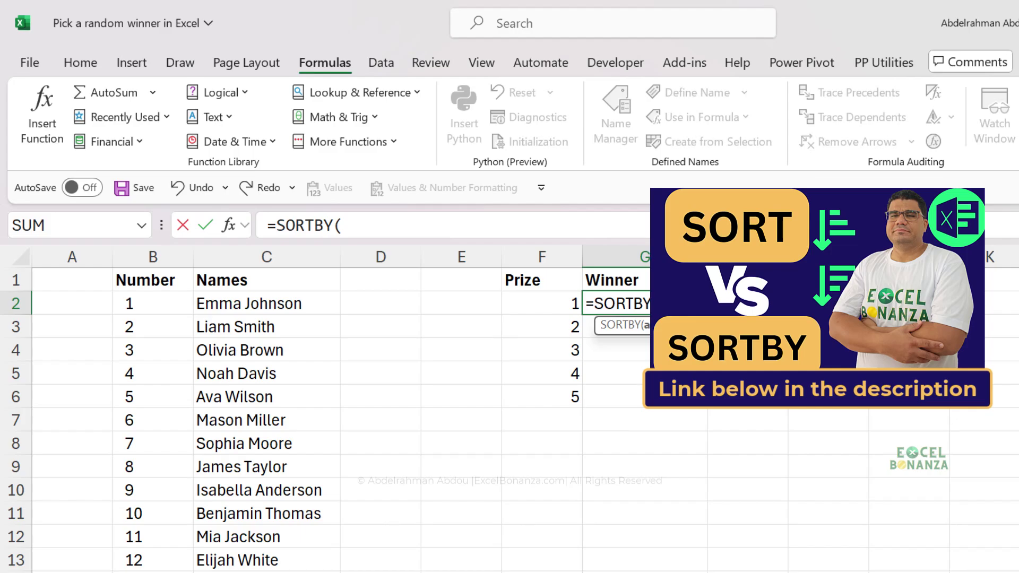
{"action": "left_click", "coordinate": [265, 305]}
{"action": "key", "text": "ctrl+shift+Down"}
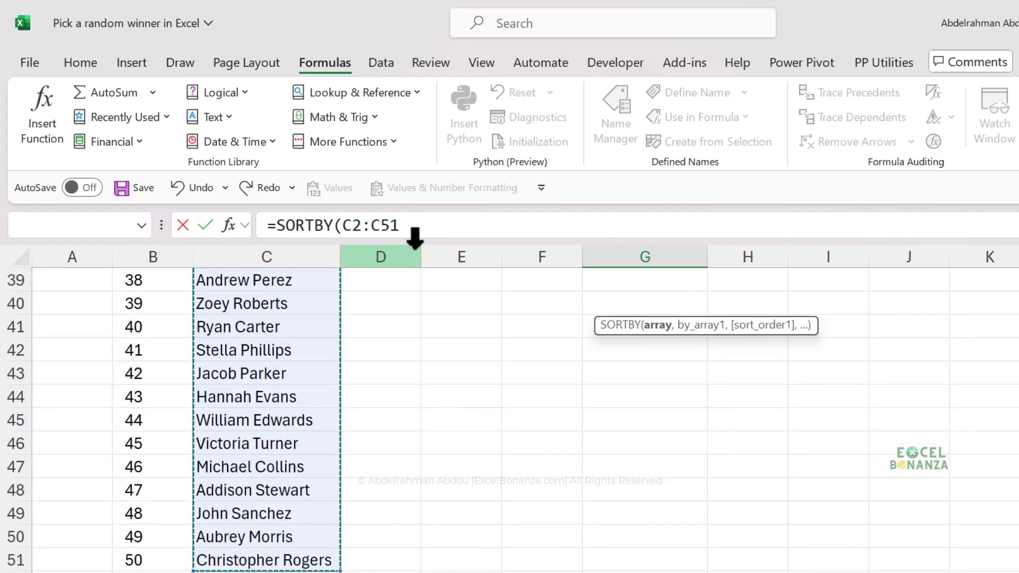
{"action": "left_click", "coordinate": [446, 226]}
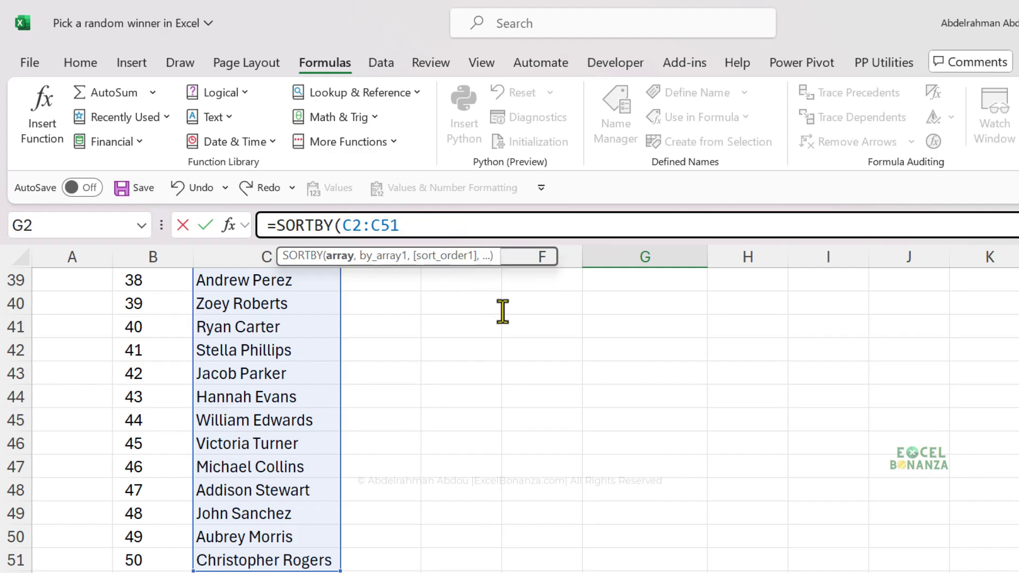
{"action": "type", "text": ","}
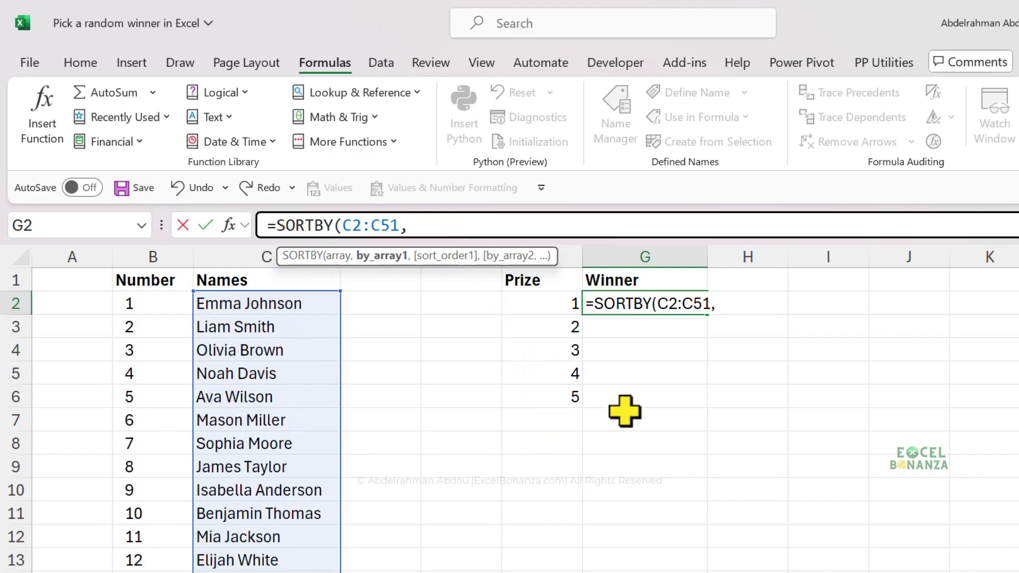
{"action": "type", "text": "randarr"}
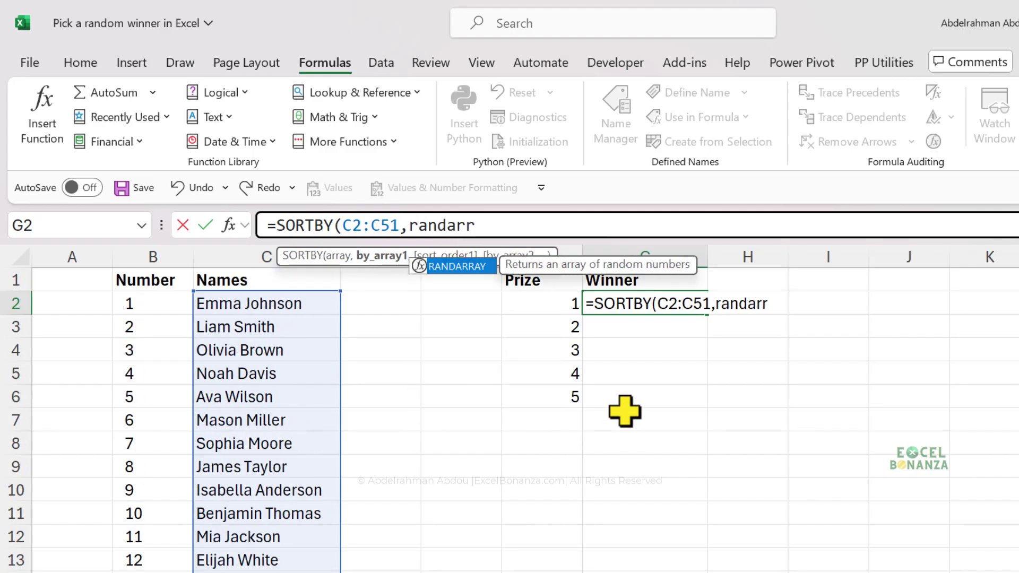
{"action": "key", "text": "Tab"}
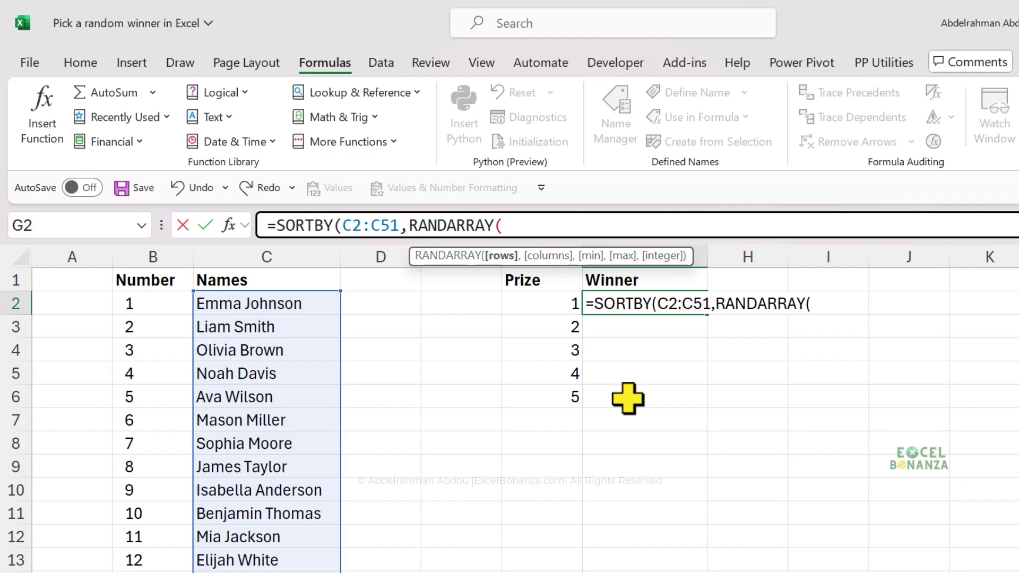
{"action": "type", "text": "50,1"}
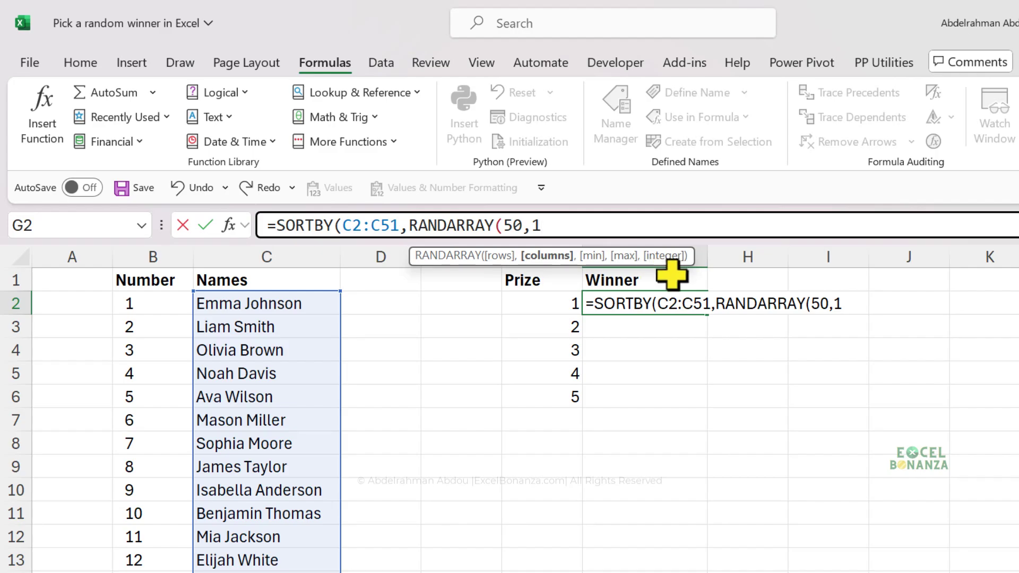
{"action": "type", "text": ")"}
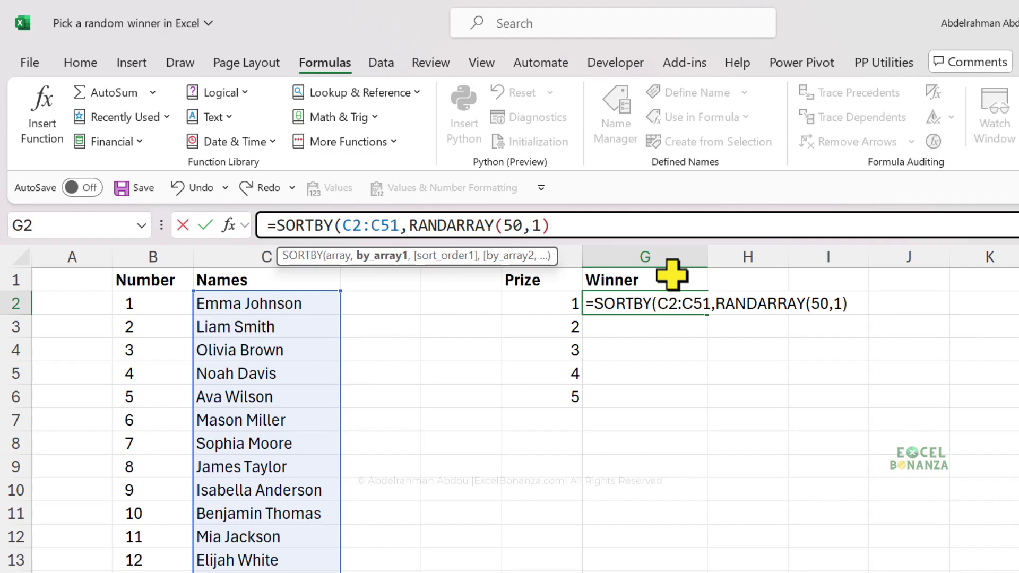
{"action": "type", "text": ")"}
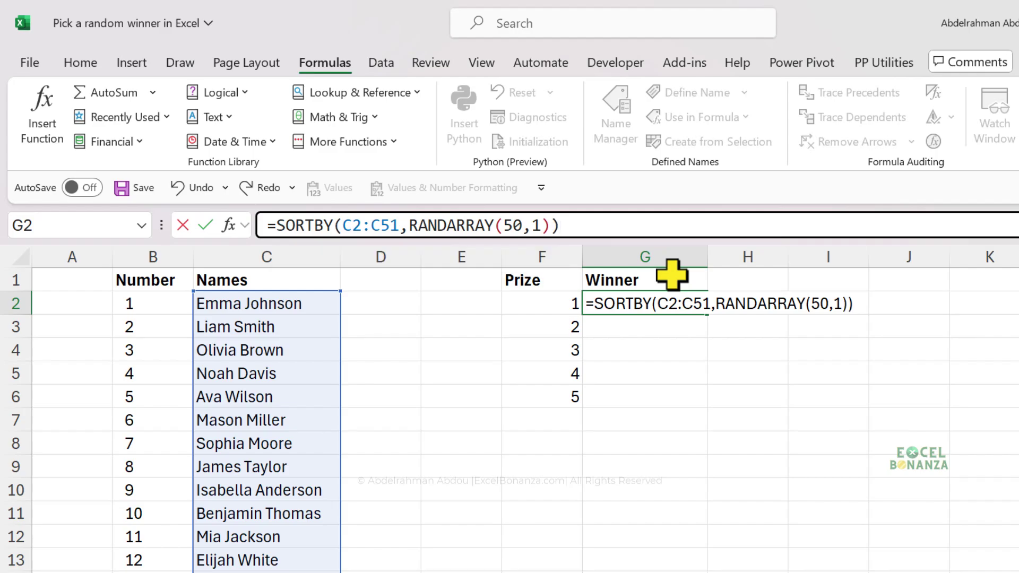
- Confirm the SORTBY formula and scroll through the 50 shuffled names spilled down column G
{"action": "key", "text": "Return"}
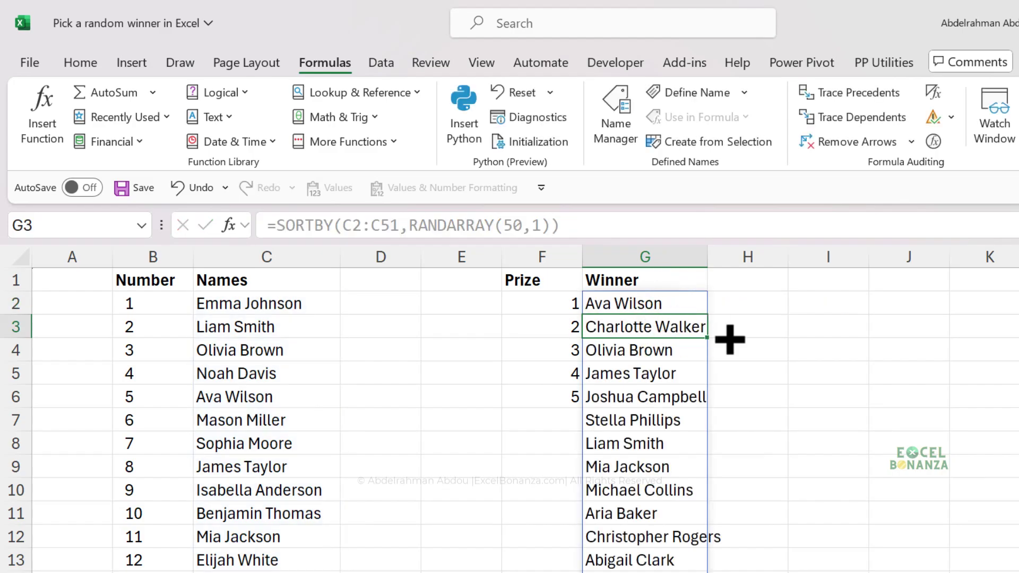
{"action": "scroll", "coordinate": [798, 405], "scroll_direction": "down", "scroll_amount": 2}
{"action": "scroll", "coordinate": [798, 405], "scroll_direction": "up", "scroll_amount": 2}
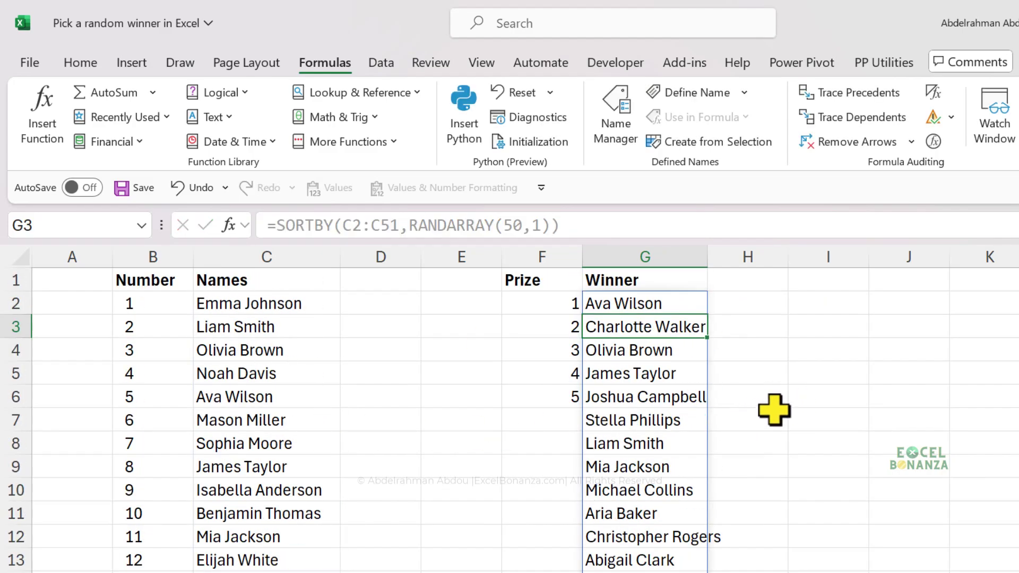
{"action": "scroll", "coordinate": [776, 406], "scroll_direction": "down", "scroll_amount": 12}
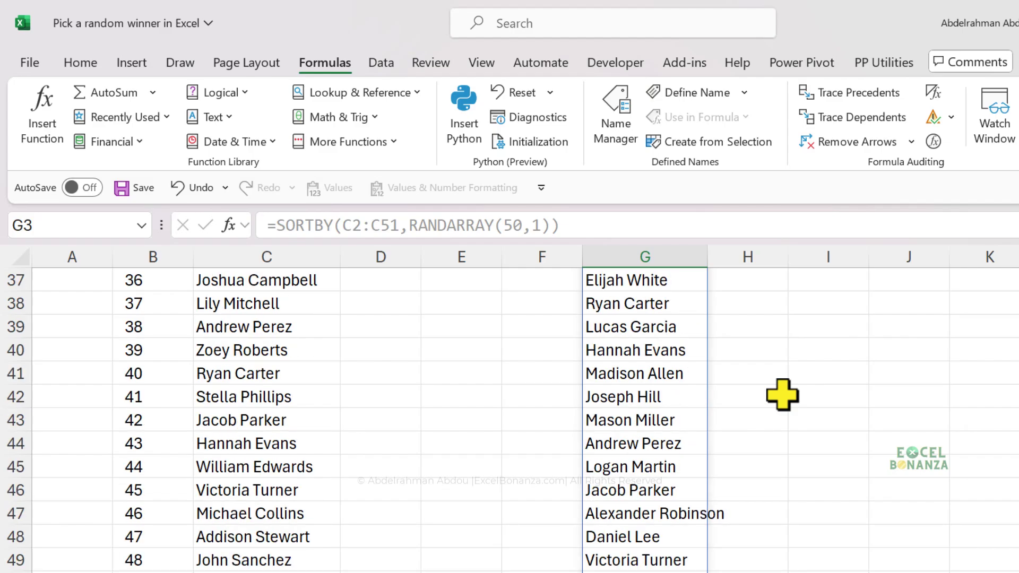
{"action": "scroll", "coordinate": [783, 395], "scroll_direction": "up", "scroll_amount": 3}
{"action": "scroll", "coordinate": [783, 396], "scroll_direction": "up", "scroll_amount": 9}
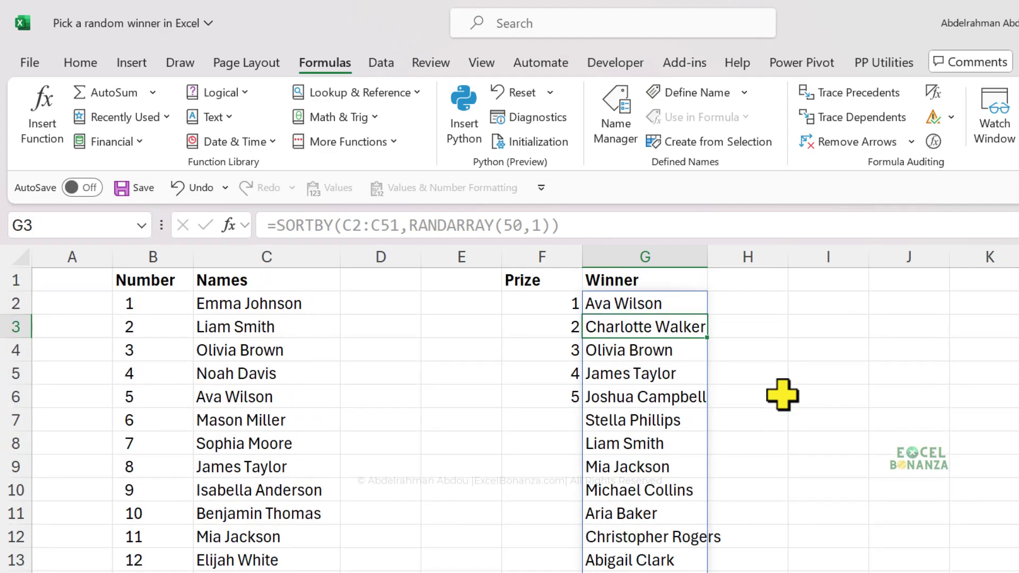
- Reshuffle the list using a throwaway 'sfs' entry in I5, undo it, then press F9
{"action": "left_click", "coordinate": [806, 374]}
{"action": "type", "text": "sfs"}
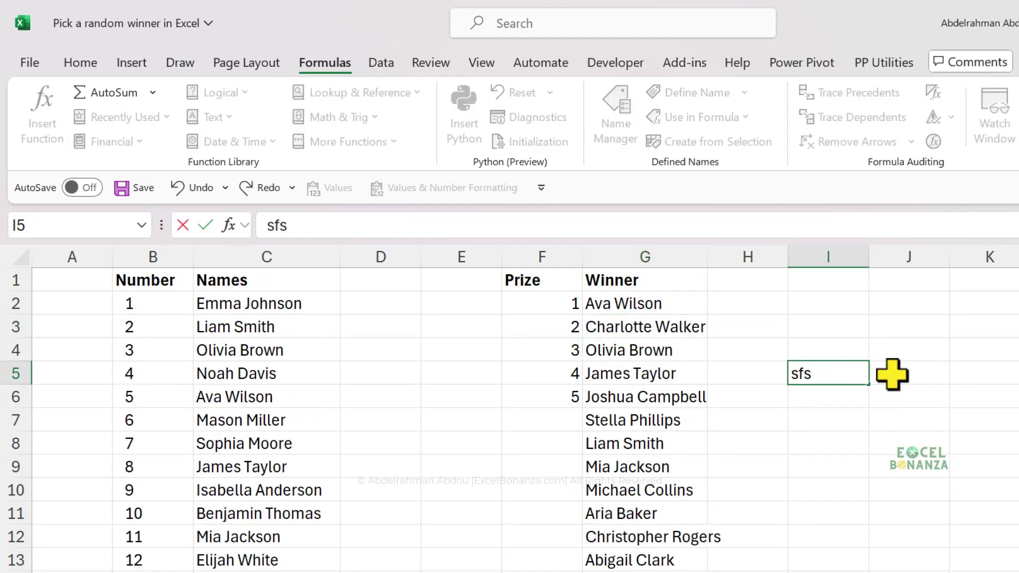
{"action": "key", "text": "Return"}
{"action": "key", "text": "ctrl+z"}
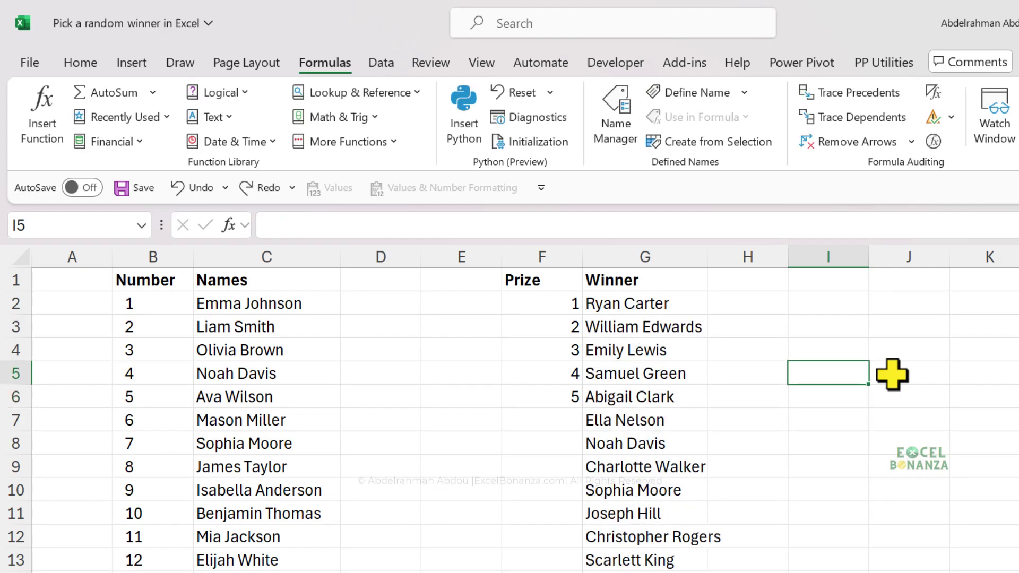
{"action": "key", "text": "F9"}
{"action": "key", "text": "F9"}
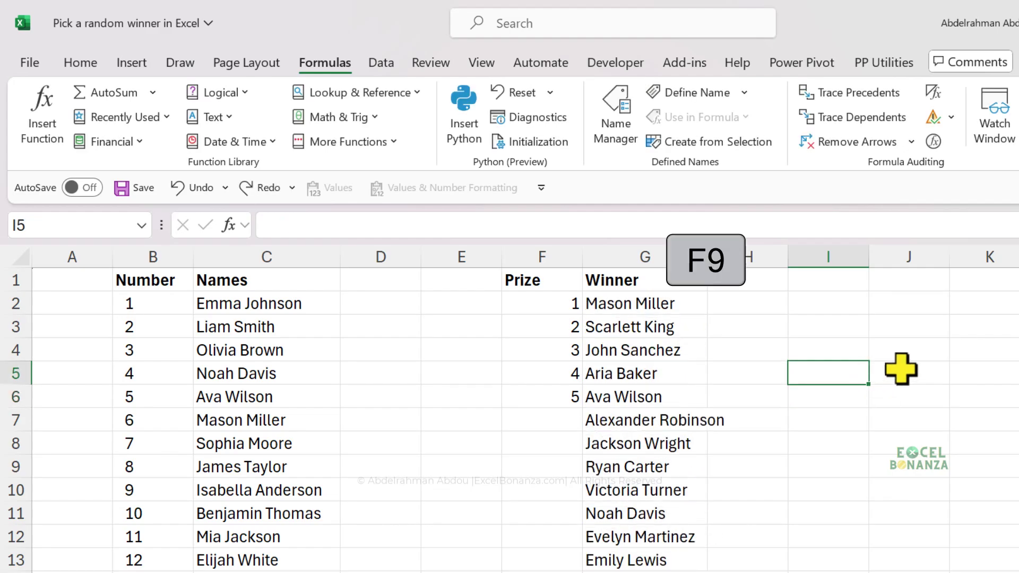
{"action": "left_click", "coordinate": [655, 305]}
{"action": "scroll", "coordinate": [658, 474], "scroll_direction": "down", "scroll_amount": 1}
{"action": "scroll", "coordinate": [658, 474], "scroll_direction": "up", "scroll_amount": 1}
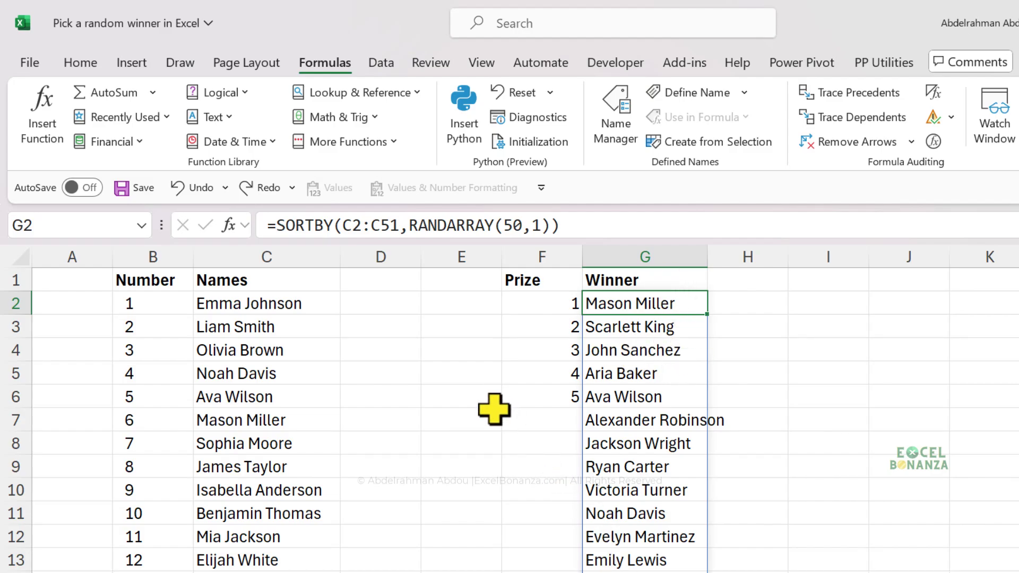
- Change G2 to =TAKE(SORTBY(C2:C51,RANDARRAY(50,1)),5) so only five winners spill
{"action": "left_click", "coordinate": [273, 225]}
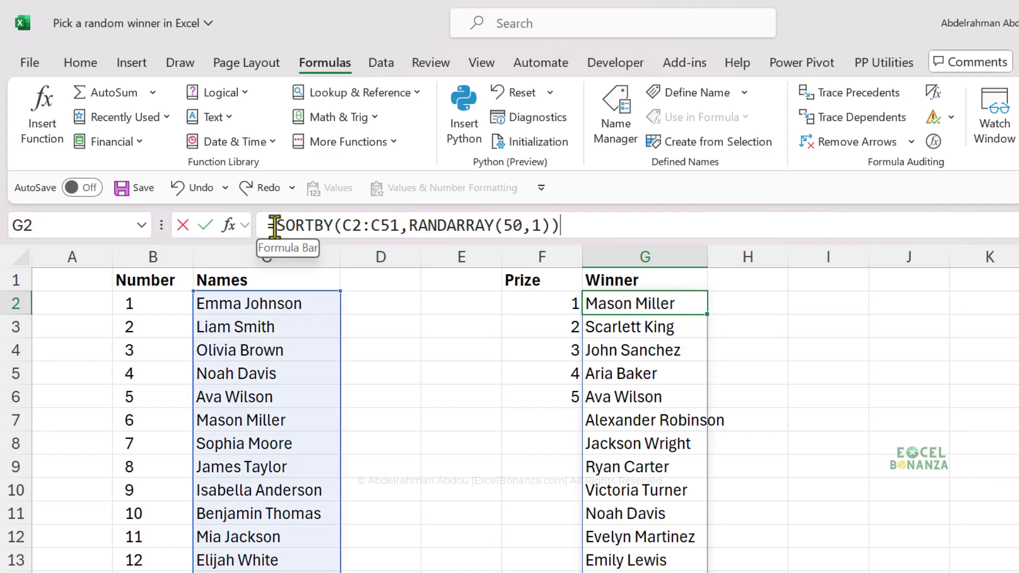
{"action": "type", "text": "take"}
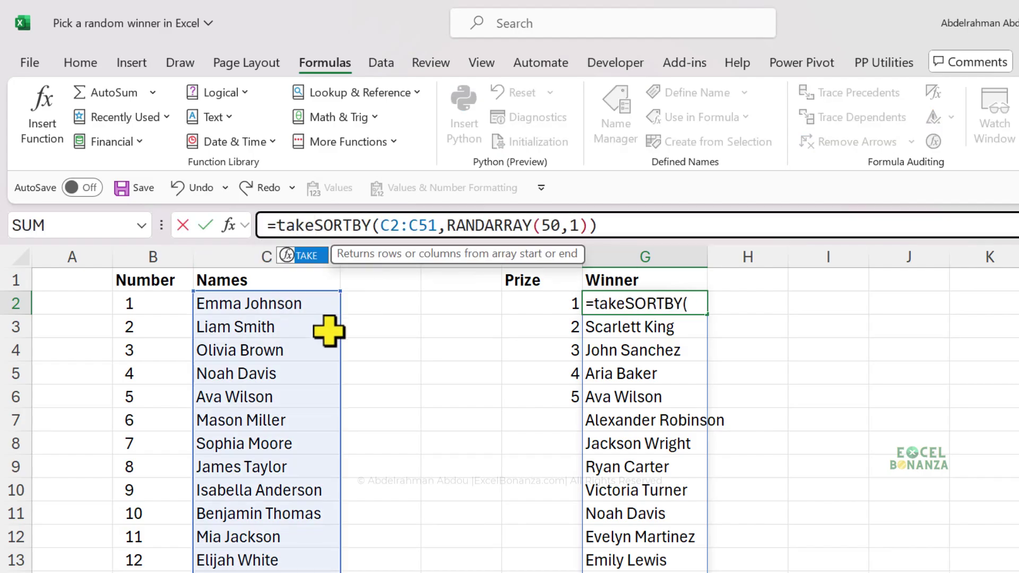
{"action": "key", "text": "Tab"}
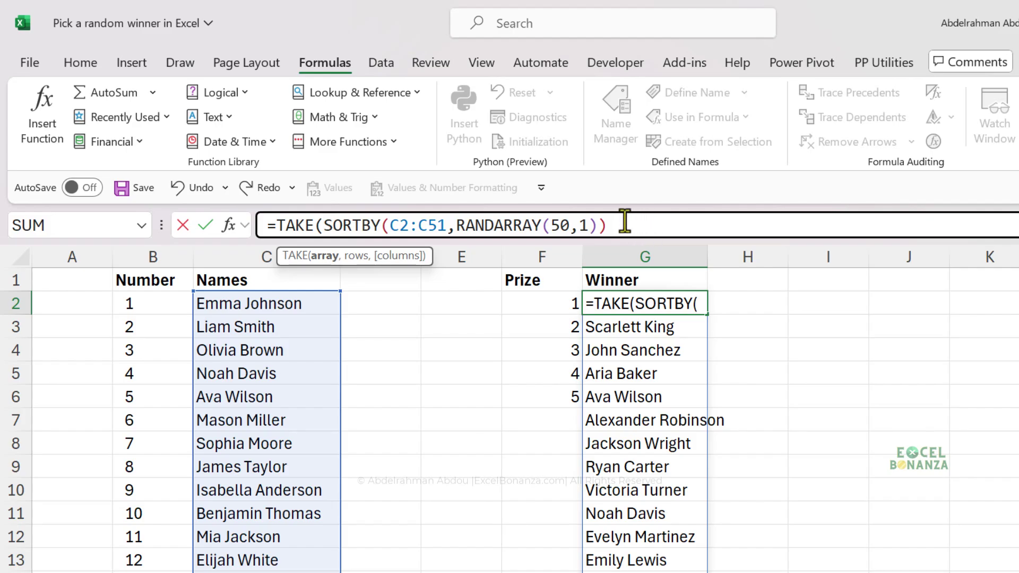
{"action": "left_click", "coordinate": [319, 255]}
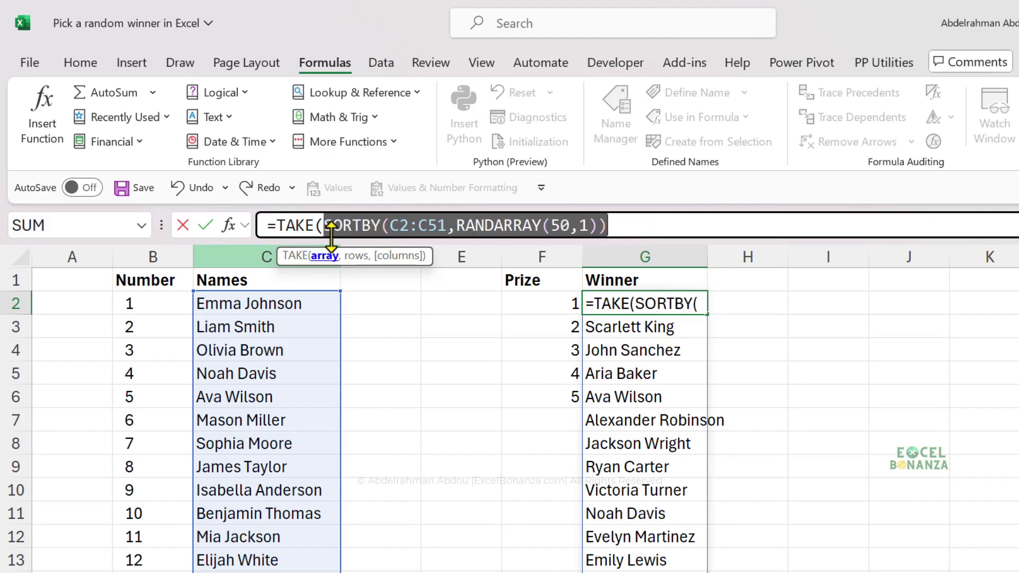
{"action": "left_click", "coordinate": [636, 226]}
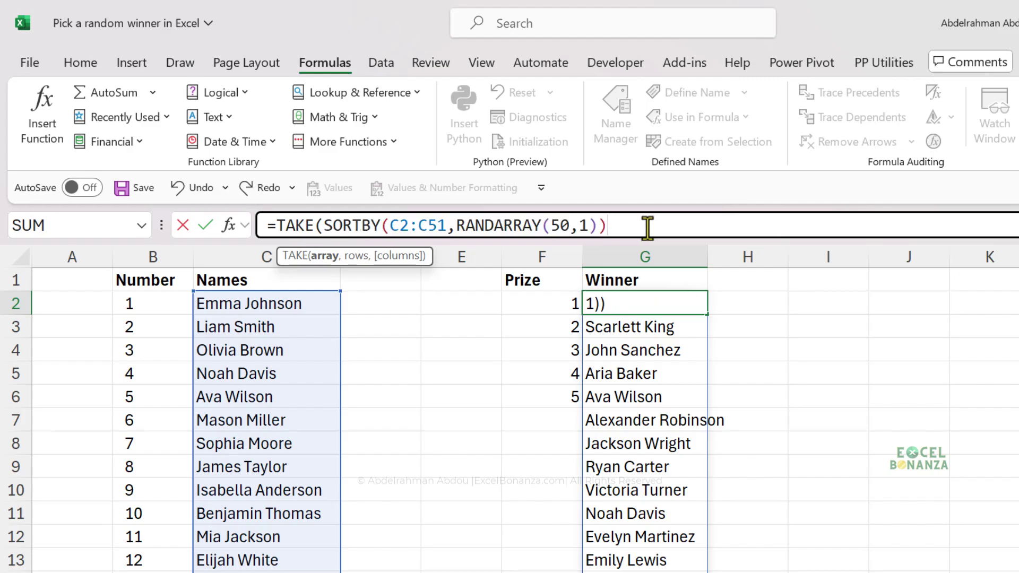
{"action": "type", "text": ","}
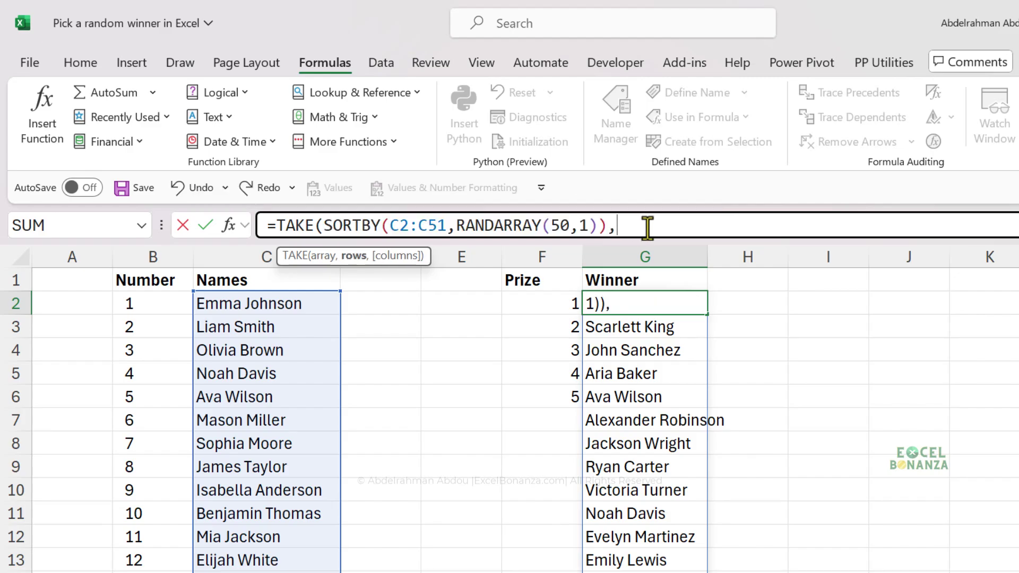
{"action": "type", "text": "5"}
{"action": "type", "text": ")"}
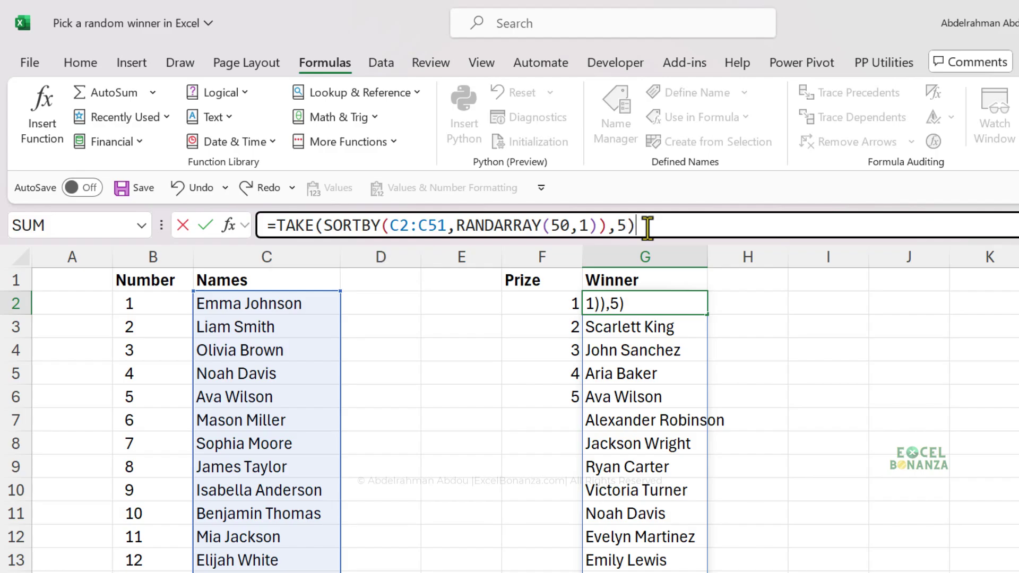
{"action": "key", "text": "Return"}
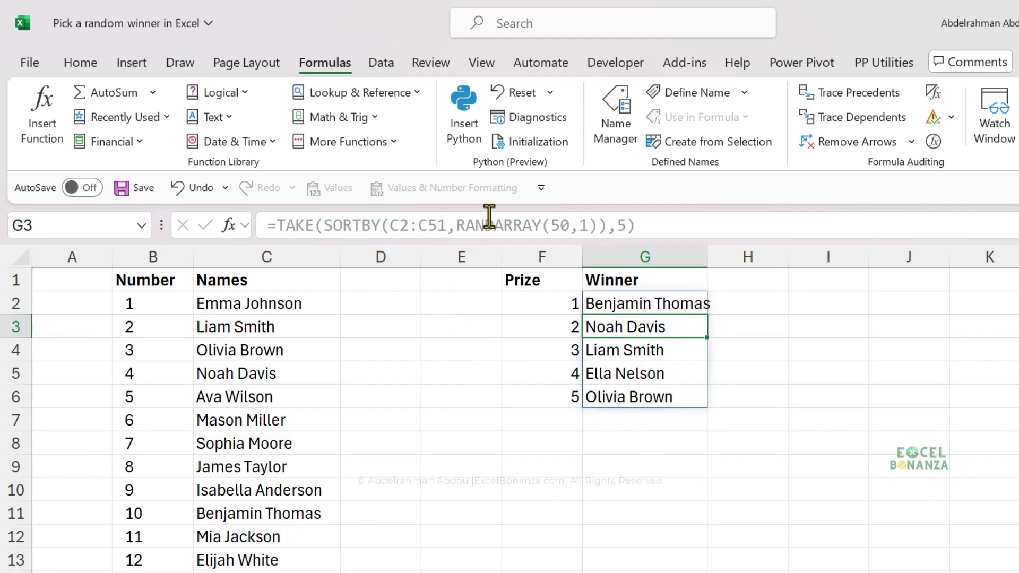
- Force a recalculation with a throwaway 'sfsfs' entry below the winners, then undo it
{"action": "left_click", "coordinate": [656, 304]}
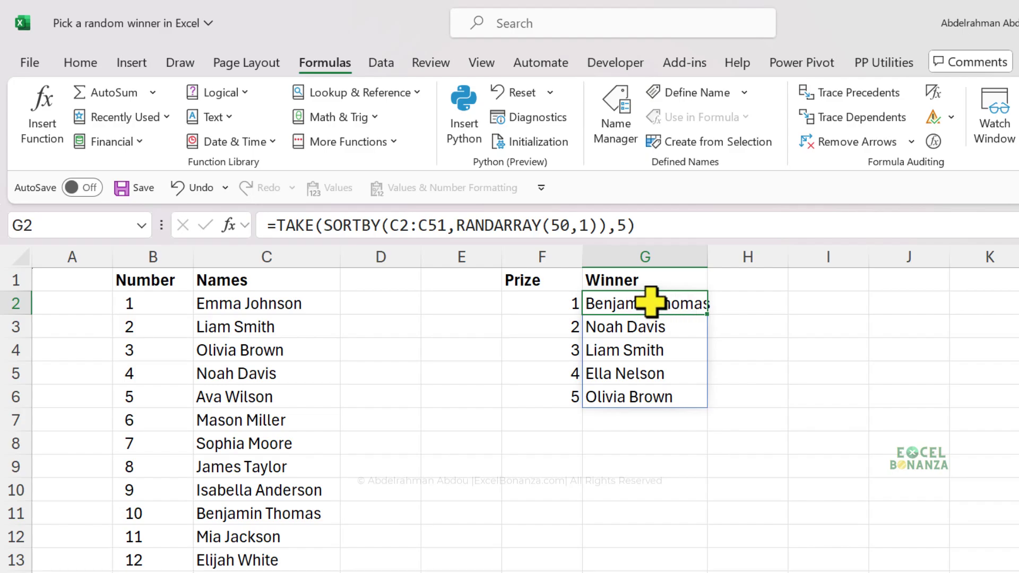
{"action": "left_click", "coordinate": [644, 441]}
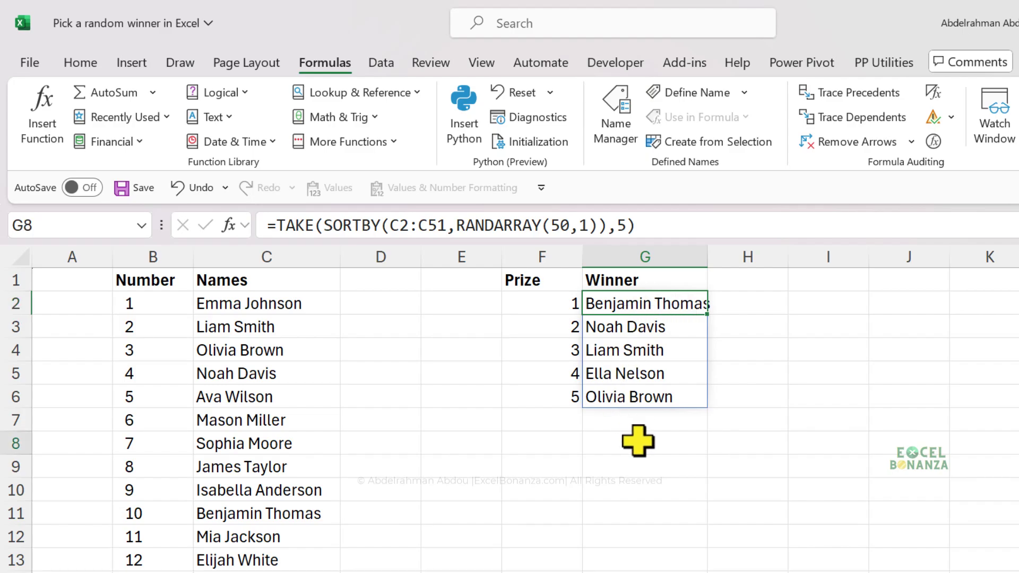
{"action": "type", "text": "sfsfs"}
{"action": "key", "text": "Return"}
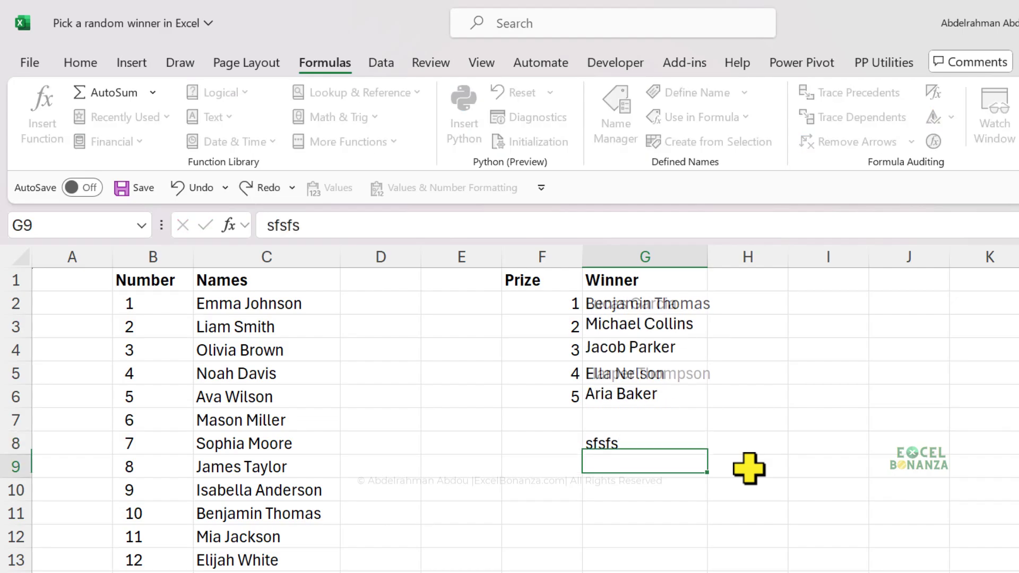
{"action": "key", "text": "ctrl+z"}
{"action": "left_click", "coordinate": [850, 380]}
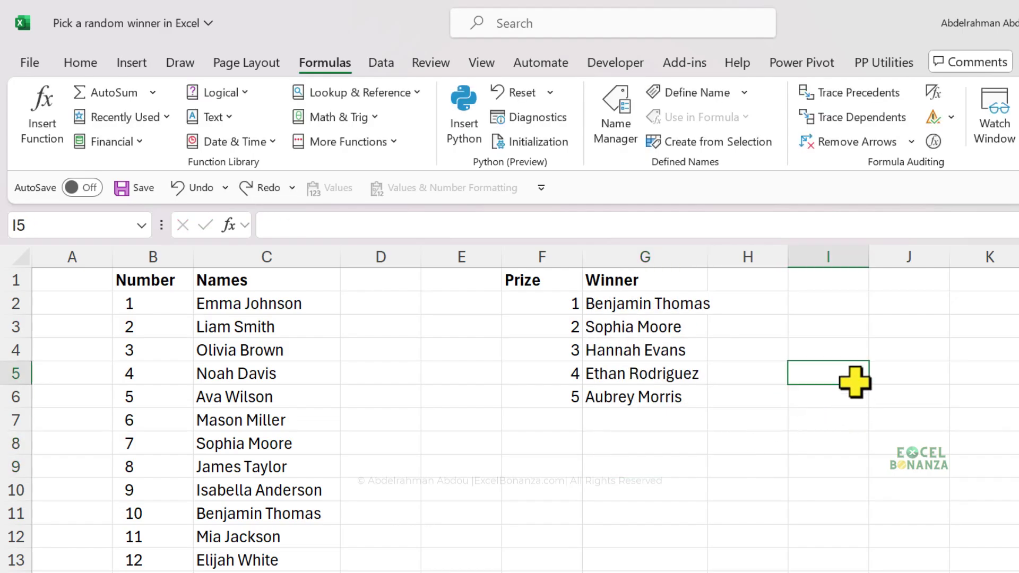
{"action": "left_click", "coordinate": [654, 304]}
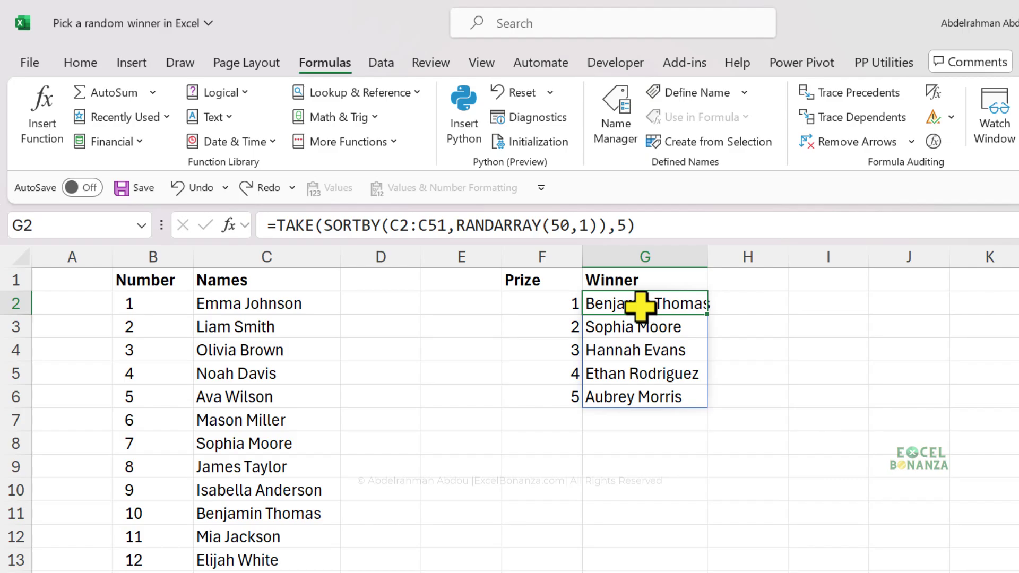
{"action": "left_click_drag", "start_coordinate": [626, 304], "coordinate": [690, 401]}
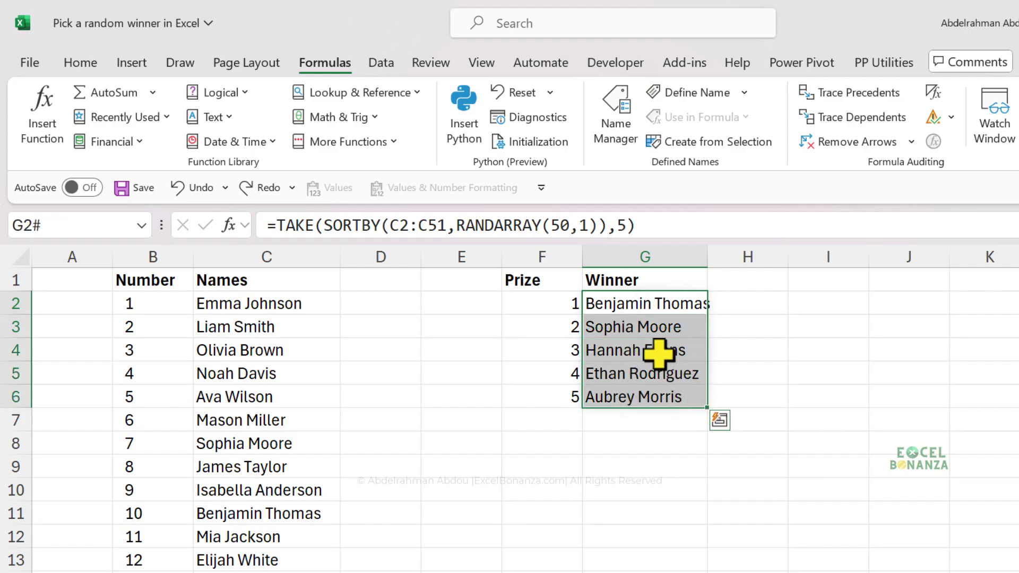
{"action": "key", "text": "ctrl+c"}
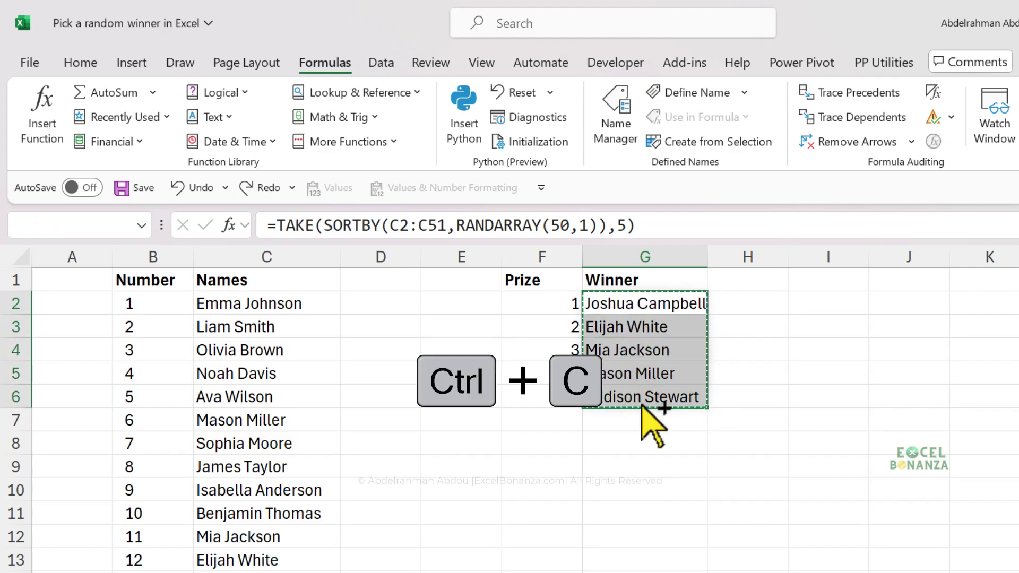
{"action": "left_click", "coordinate": [333, 190]}
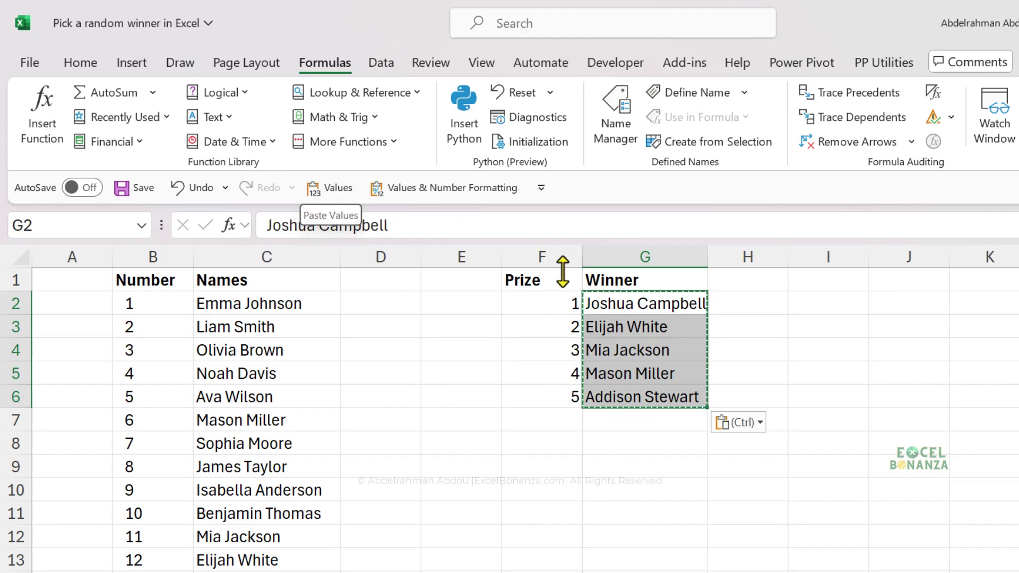
{"action": "left_click", "coordinate": [648, 301]}
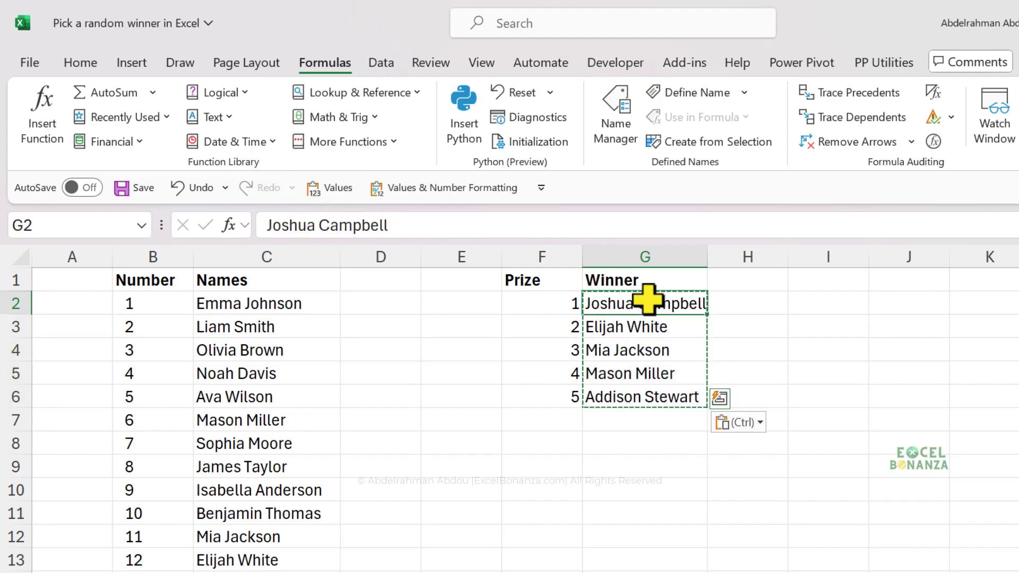
{"action": "key", "text": "Escape"}
{"action": "left_click", "coordinate": [647, 332]}
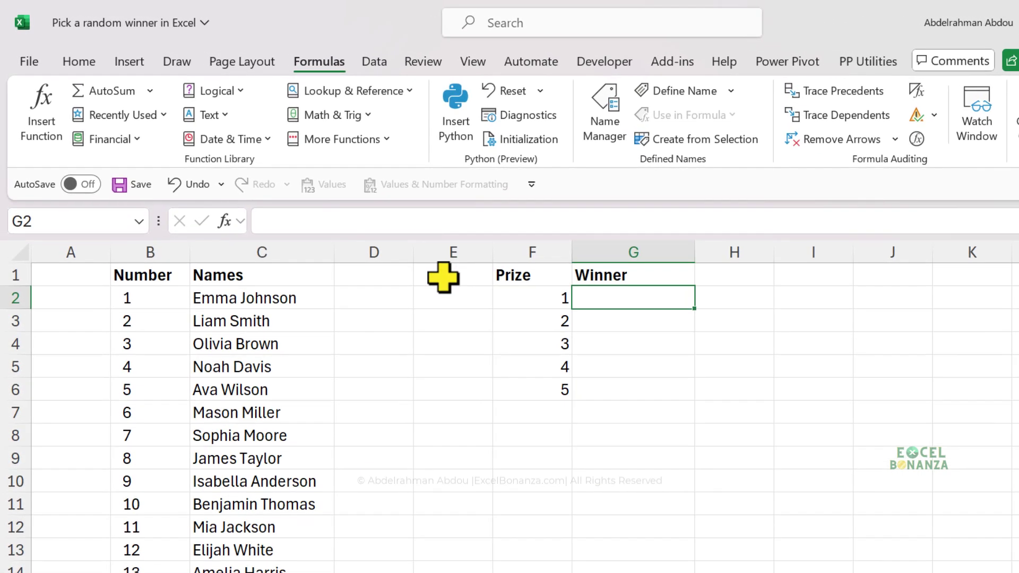
- Enter =RAND() in D2 and fill it down beside all 50 names
{"action": "left_click", "coordinate": [312, 250]}
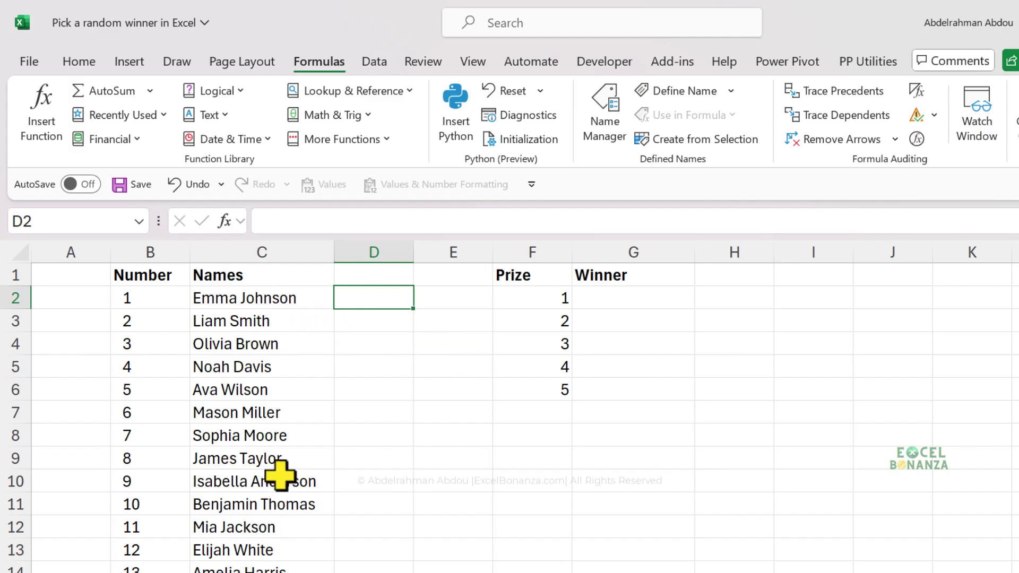
{"action": "type", "text": "=rand"}
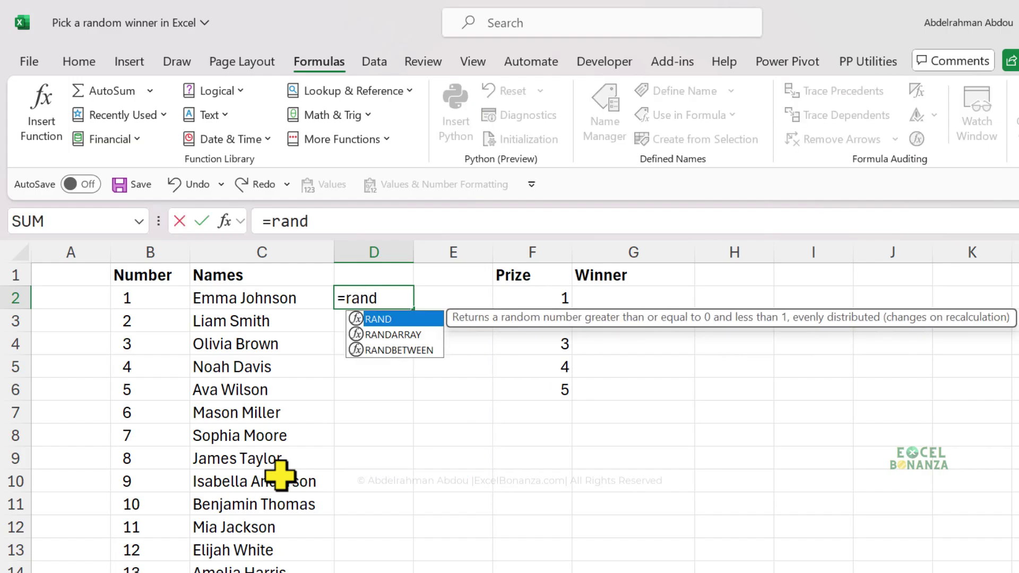
{"action": "key", "text": "Tab"}
{"action": "type", "text": ")"}
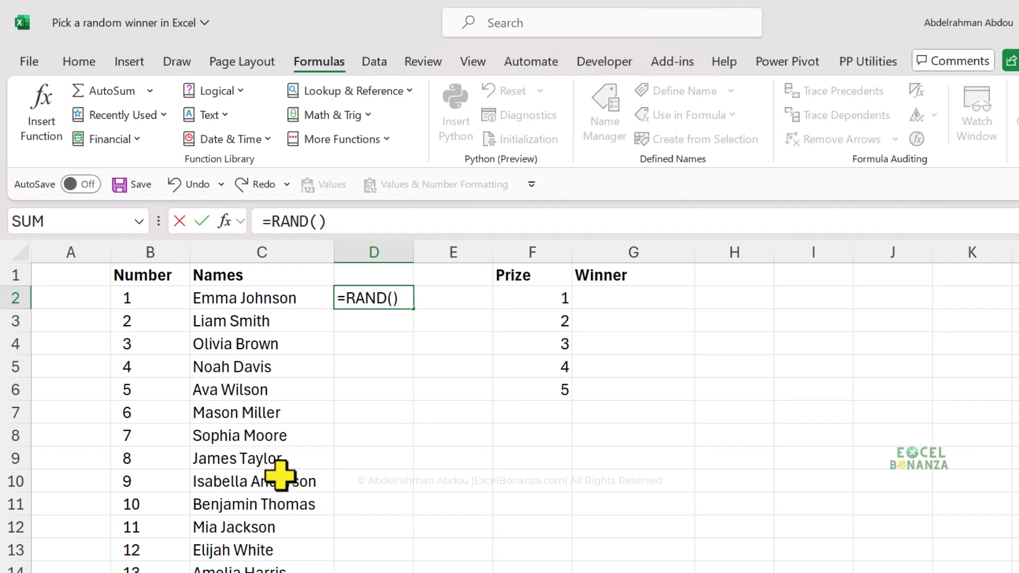
{"action": "key", "text": "Return"}
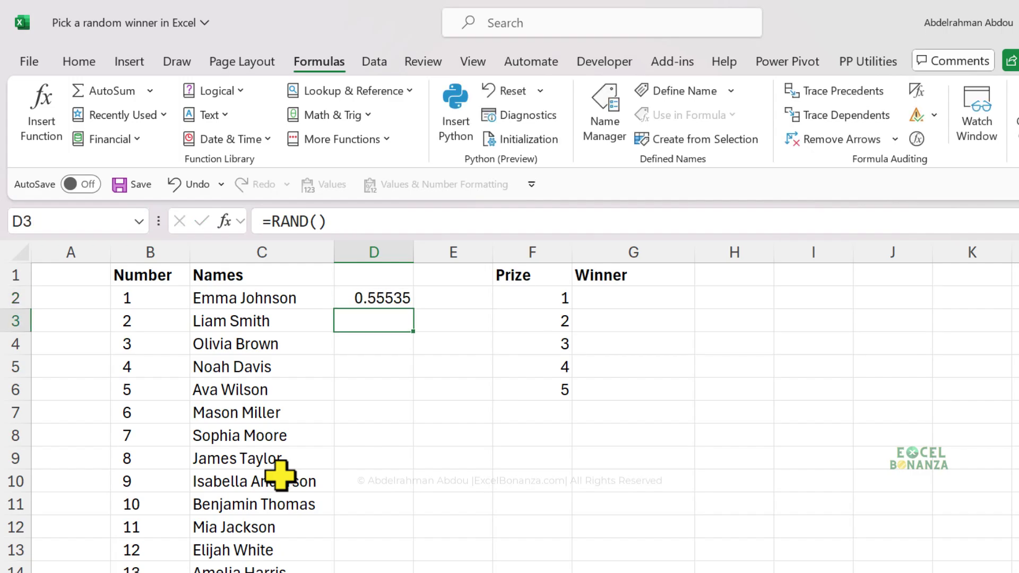
{"action": "left_click", "coordinate": [398, 295]}
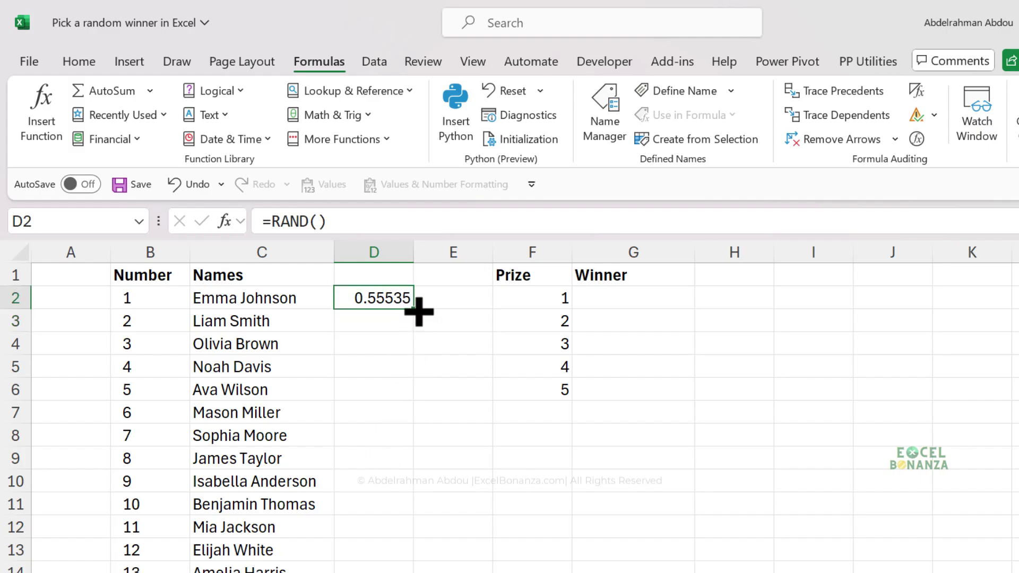
{"action": "double_click", "coordinate": [413, 309]}
{"action": "left_click", "coordinate": [396, 364]}
{"action": "scroll", "coordinate": [399, 353], "scroll_direction": "down", "scroll_amount": 18}
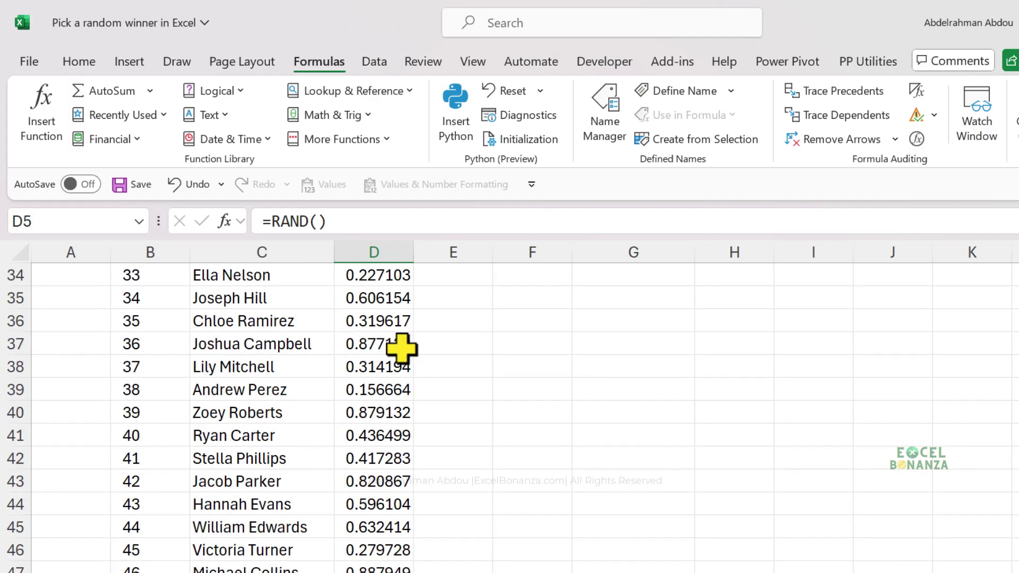
{"action": "scroll", "coordinate": [403, 353], "scroll_direction": "up", "scroll_amount": 18}
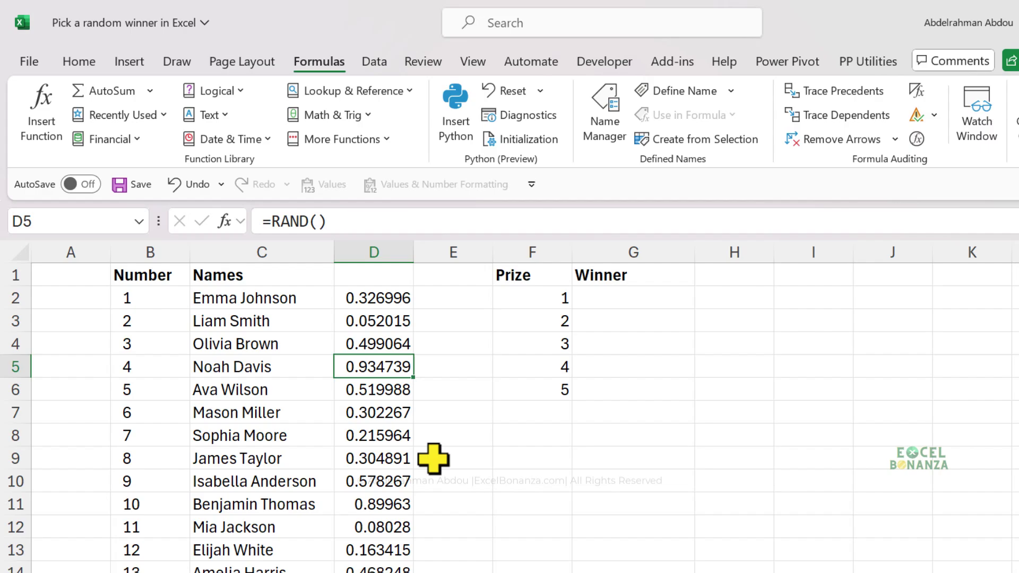
{"action": "left_click", "coordinate": [404, 300]}
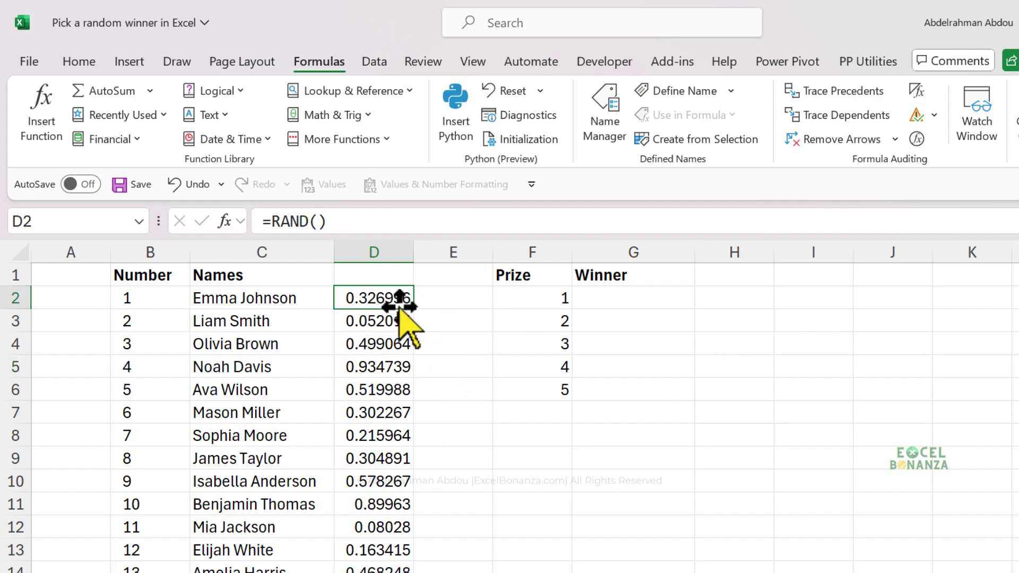
{"action": "left_click", "coordinate": [452, 346]}
- Trigger a recalculation with a throwaway 'sds' entry in G11, then undo it
{"action": "left_click", "coordinate": [617, 509]}
{"action": "type", "text": "s"}
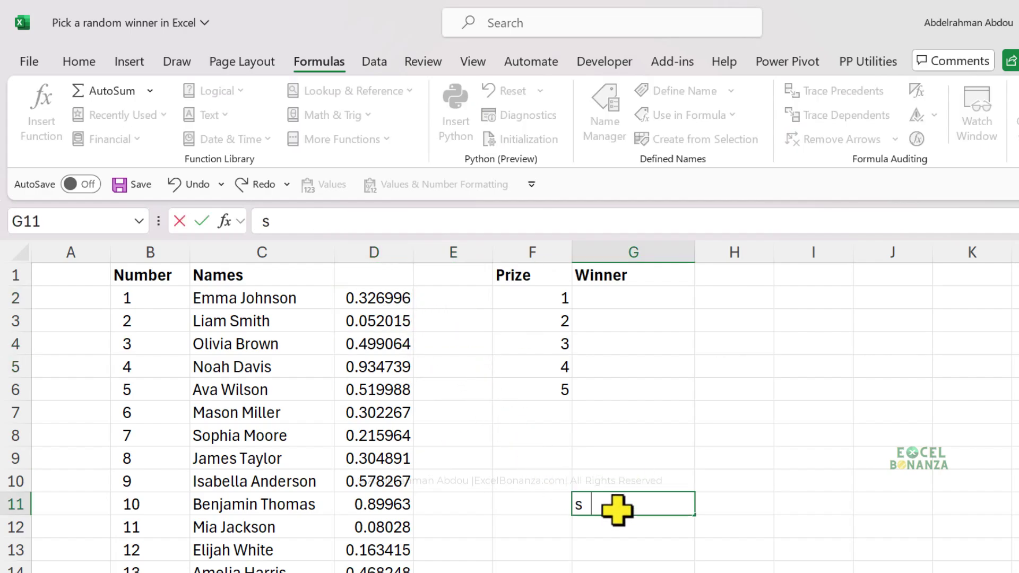
{"action": "type", "text": "ds"}
{"action": "key", "text": "Return"}
{"action": "key", "text": "ctrl+z"}
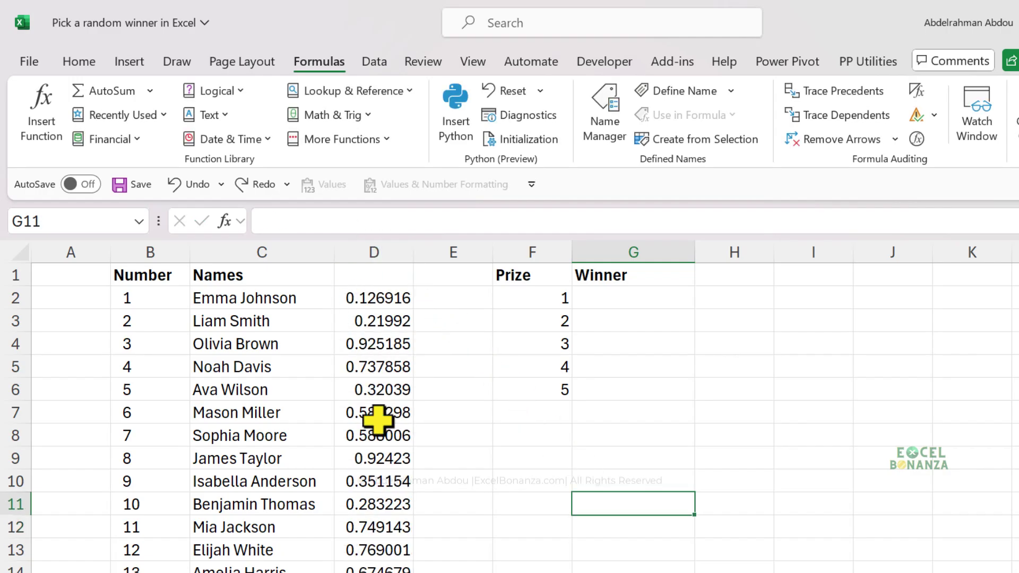
{"action": "left_click", "coordinate": [623, 293]}
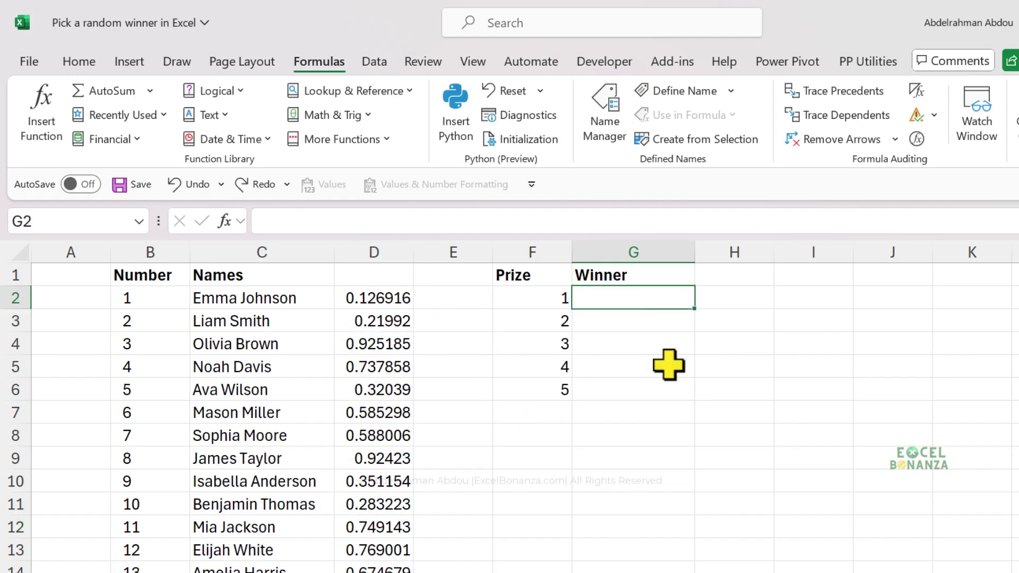
- Start G2's formula as =INDEX($C$2:$C$51,MATCH(LARGE( with the names range made absolute
{"action": "type", "text": "=ind"}
{"action": "key", "text": "Tab"}
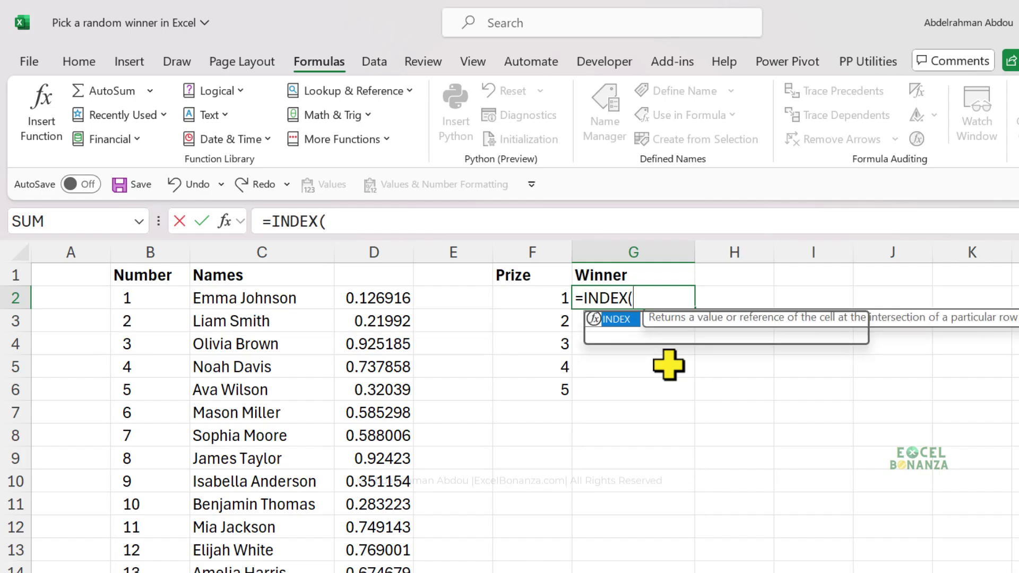
{"action": "left_click", "coordinate": [255, 298]}
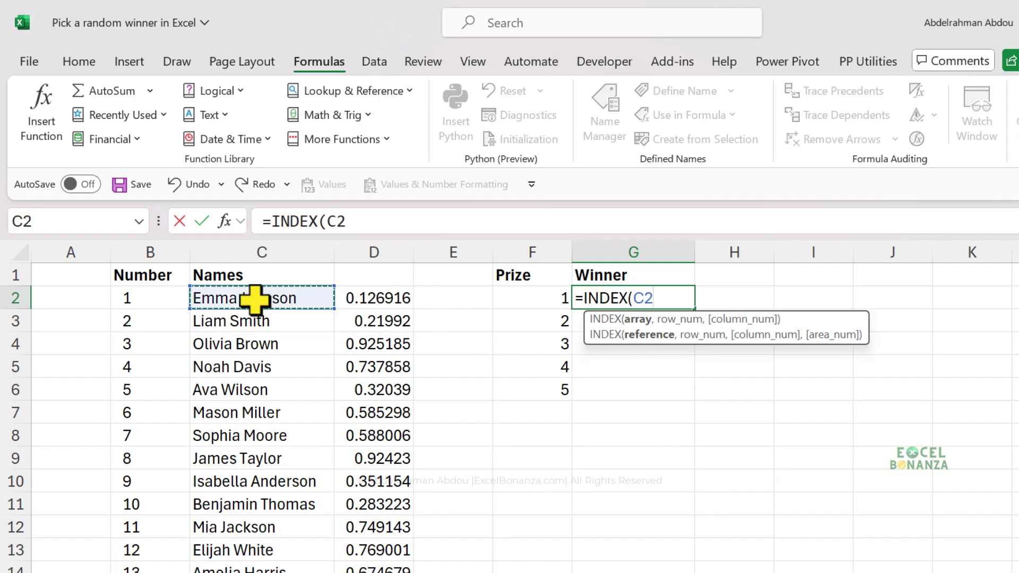
{"action": "key", "text": "ctrl+shift+Down"}
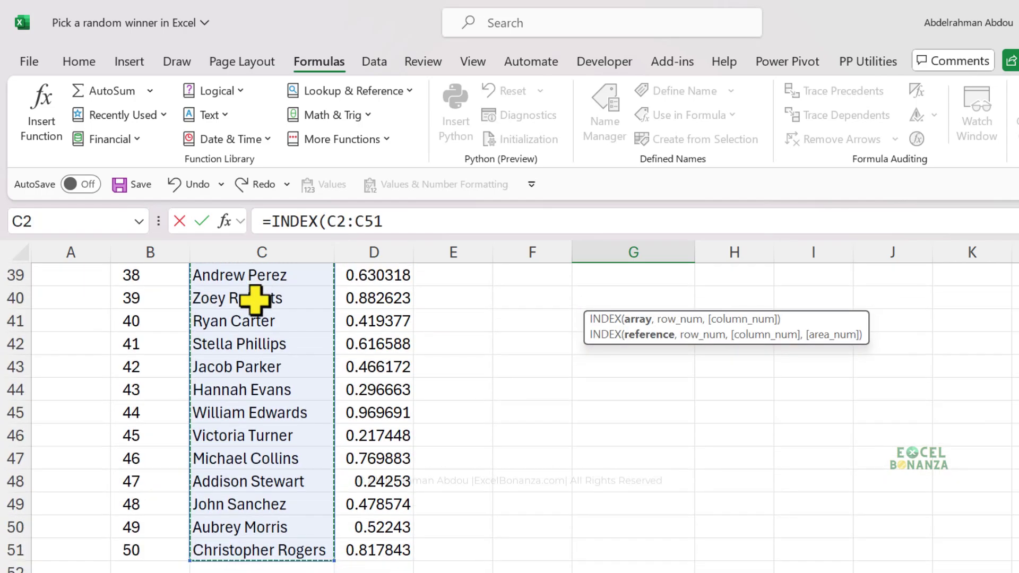
{"action": "key", "text": "F4"}
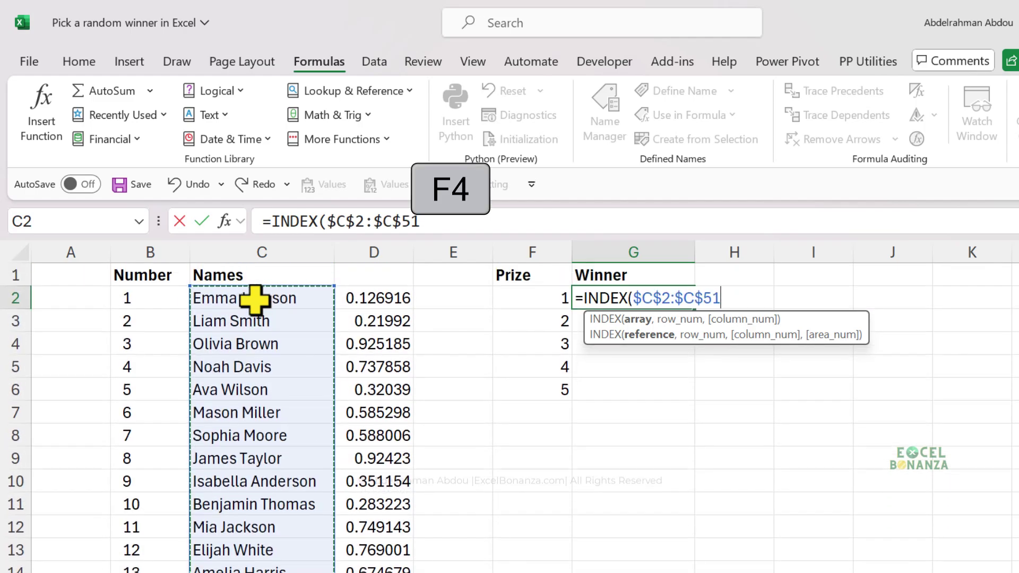
{"action": "type", "text": ","}
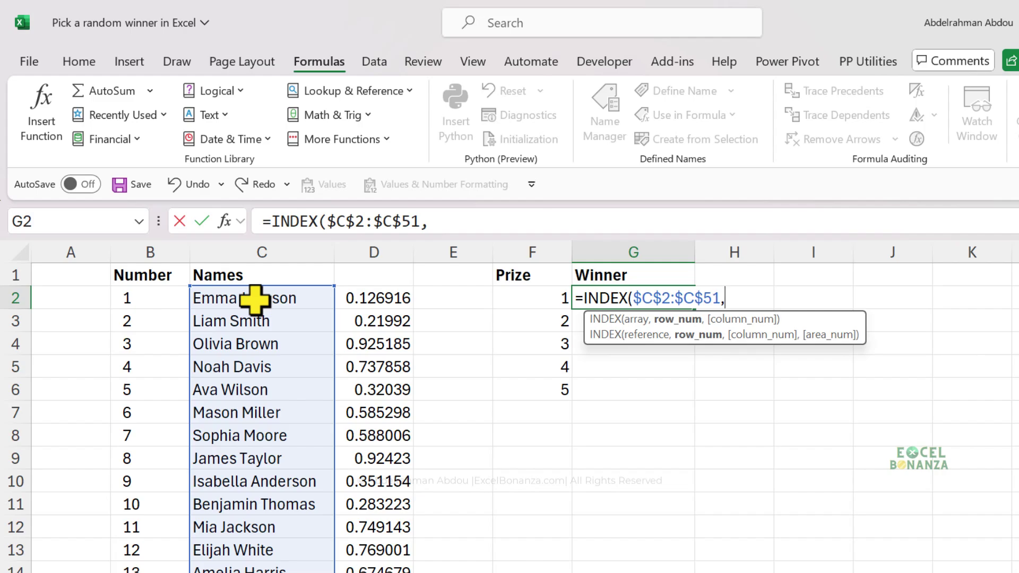
{"action": "type", "text": "match"}
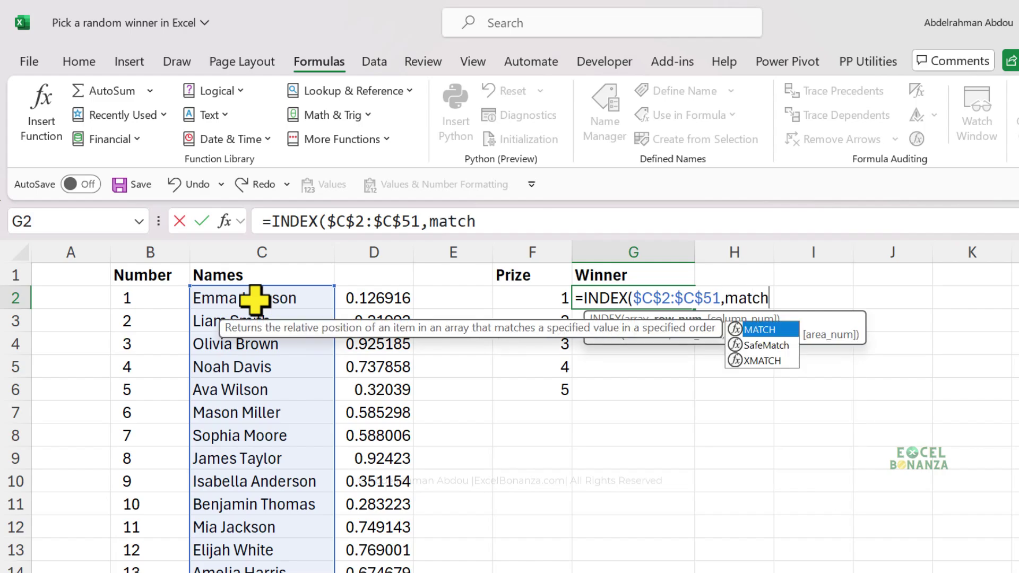
{"action": "key", "text": "Tab"}
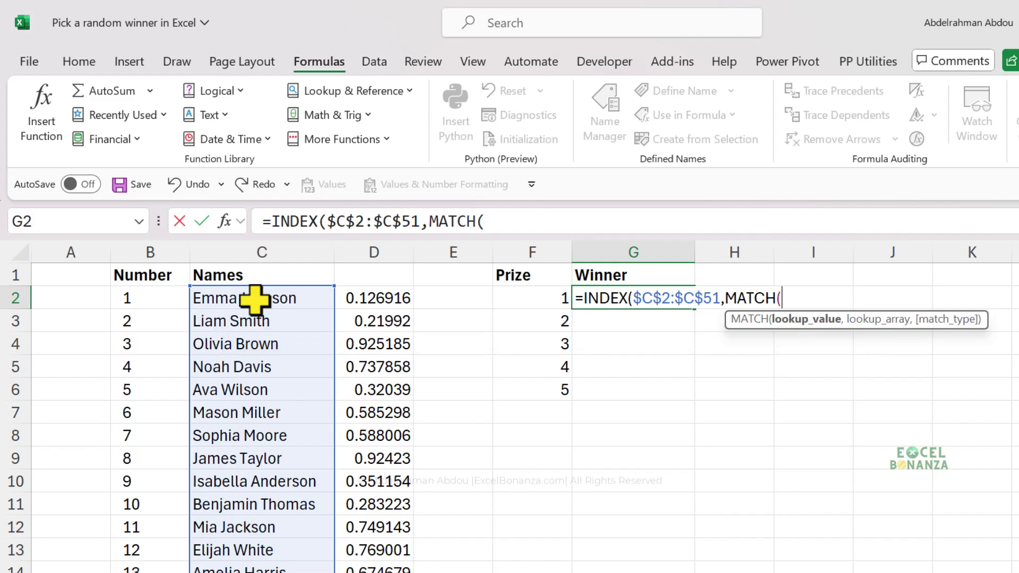
{"action": "type", "text": "large"}
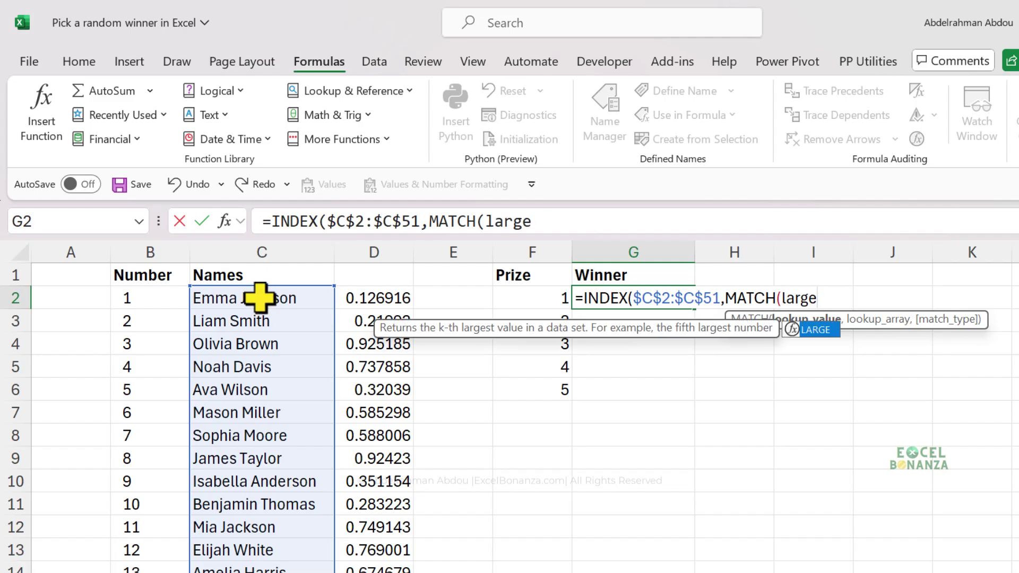
{"action": "key", "text": "Tab"}
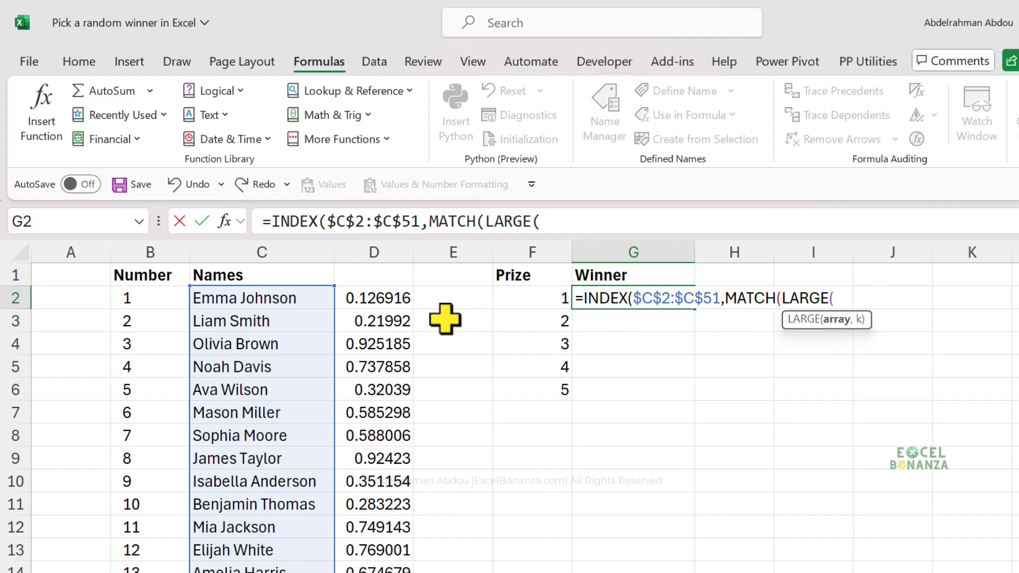
- Complete the LARGE part as LARGE($D$2:$D$51,F2), ranking by the prize number in F2
{"action": "left_click", "coordinate": [373, 299]}
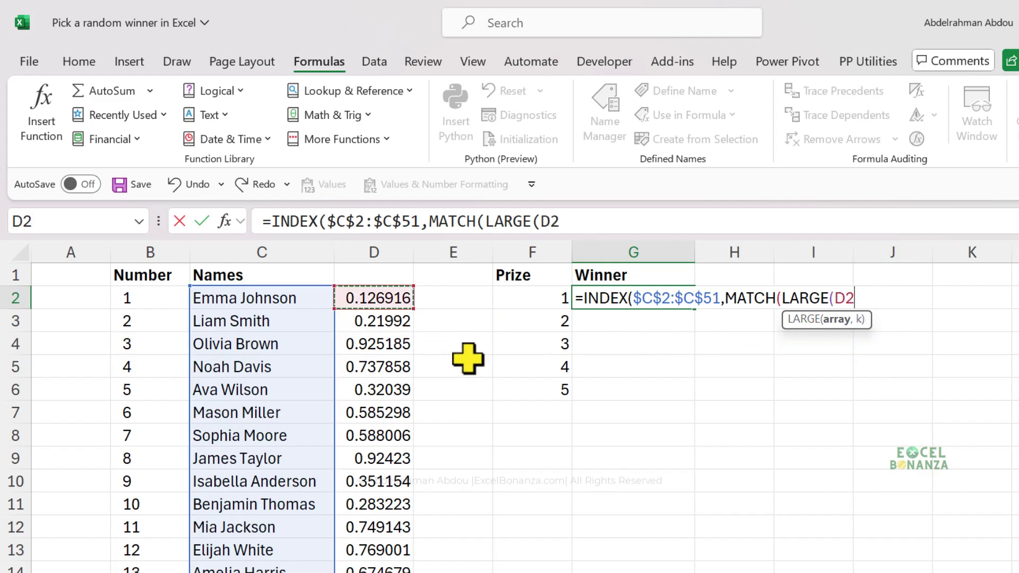
{"action": "key", "text": "ctrl+shift+Down"}
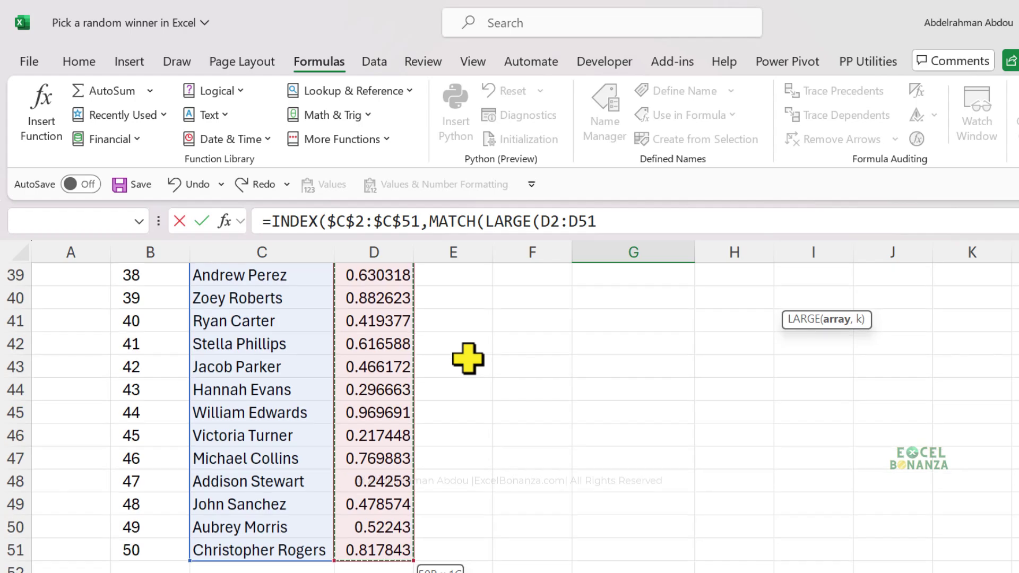
{"action": "key", "text": "F4"}
{"action": "type", "text": ","}
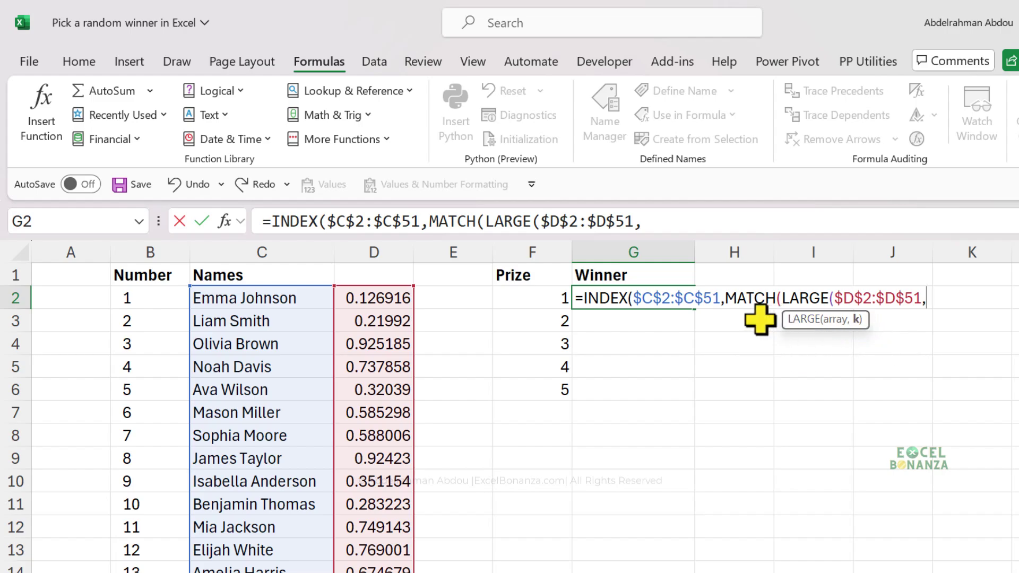
{"action": "left_click", "coordinate": [530, 298]}
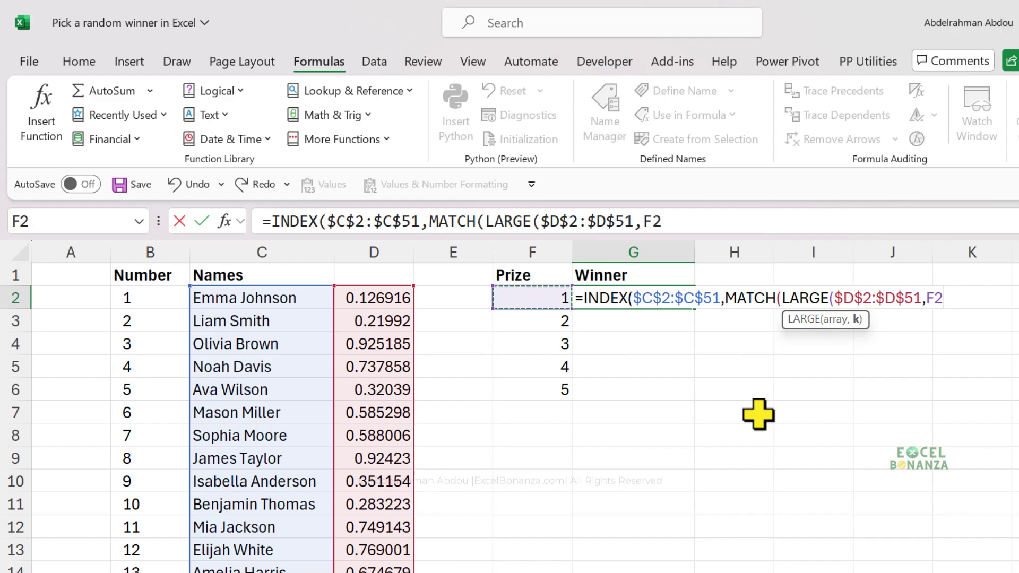
{"action": "type", "text": ")"}
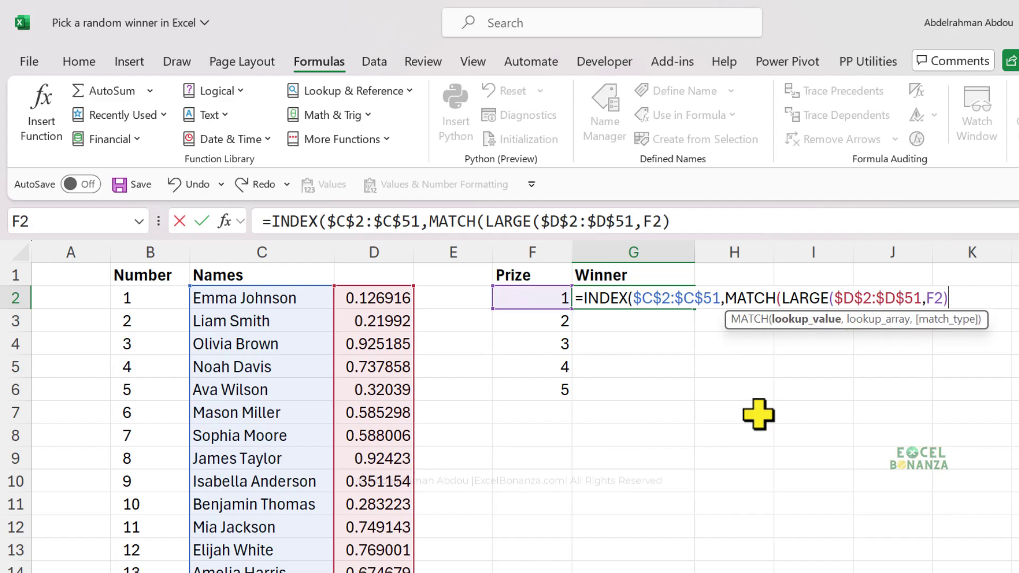
{"action": "type", "text": ","}
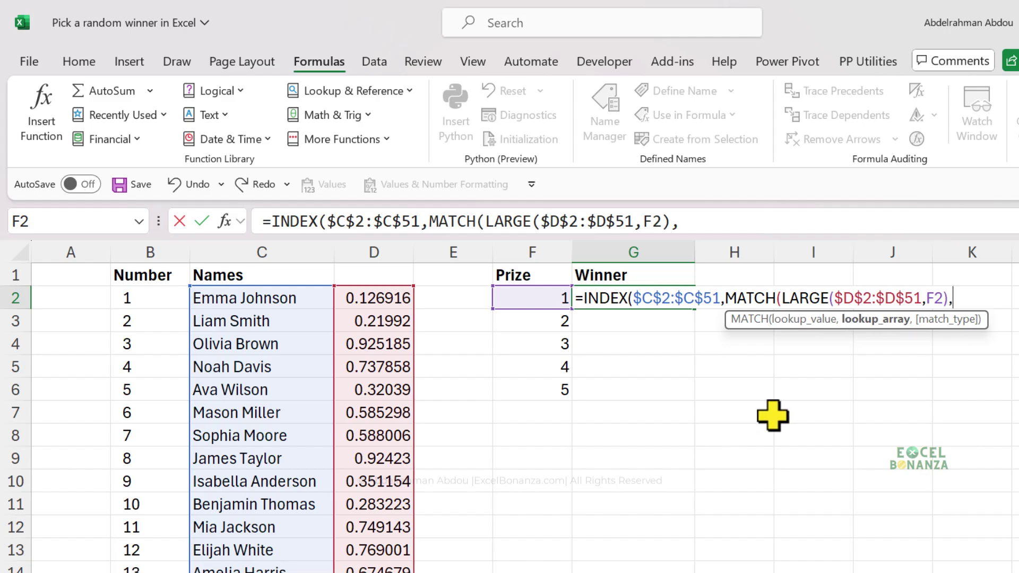
- Finish MATCH with lookup range $D$2:$D$51 and exact match 0, close with ,1), and confirm
{"action": "left_click", "coordinate": [363, 296]}
{"action": "key", "text": "ctrl+shift+Down"}
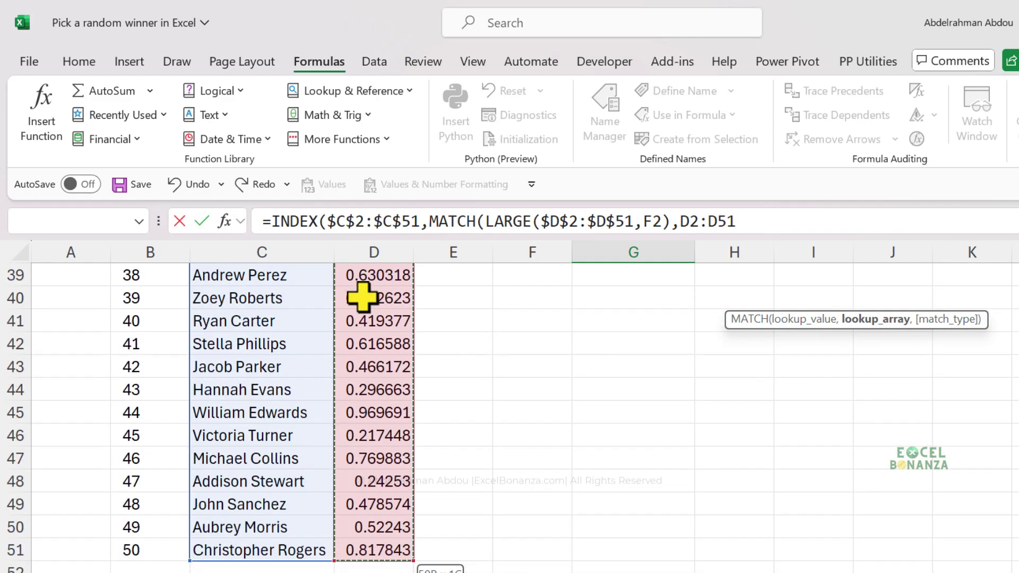
{"action": "scroll", "coordinate": [363, 296], "scroll_direction": "up", "scroll_amount": 12}
{"action": "key", "text": "F4"}
{"action": "left_click", "coordinate": [598, 222]}
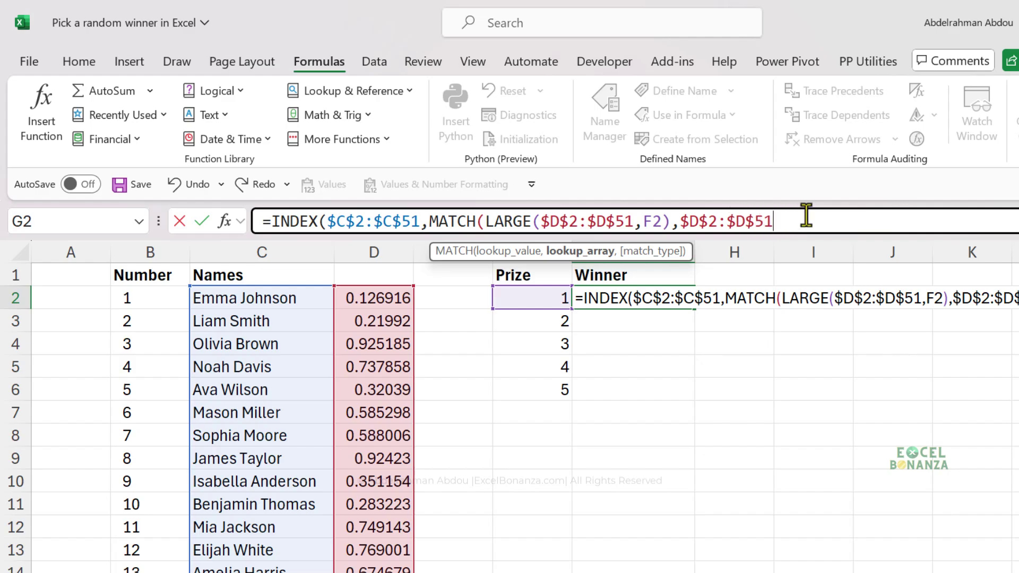
{"action": "type", "text": ","}
{"action": "key", "text": "Down"}
{"action": "key", "text": "Tab"}
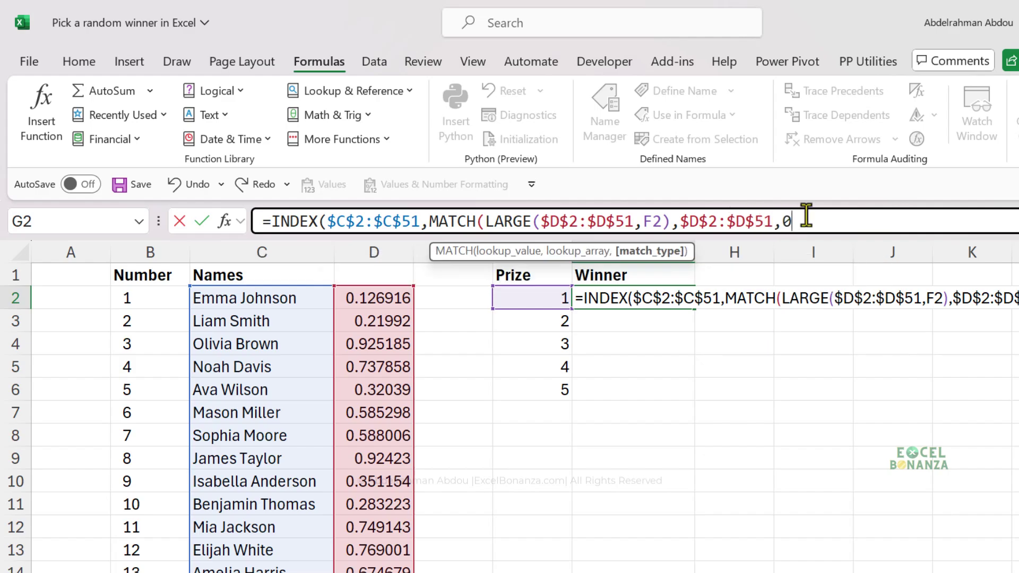
{"action": "type", "text": ")"}
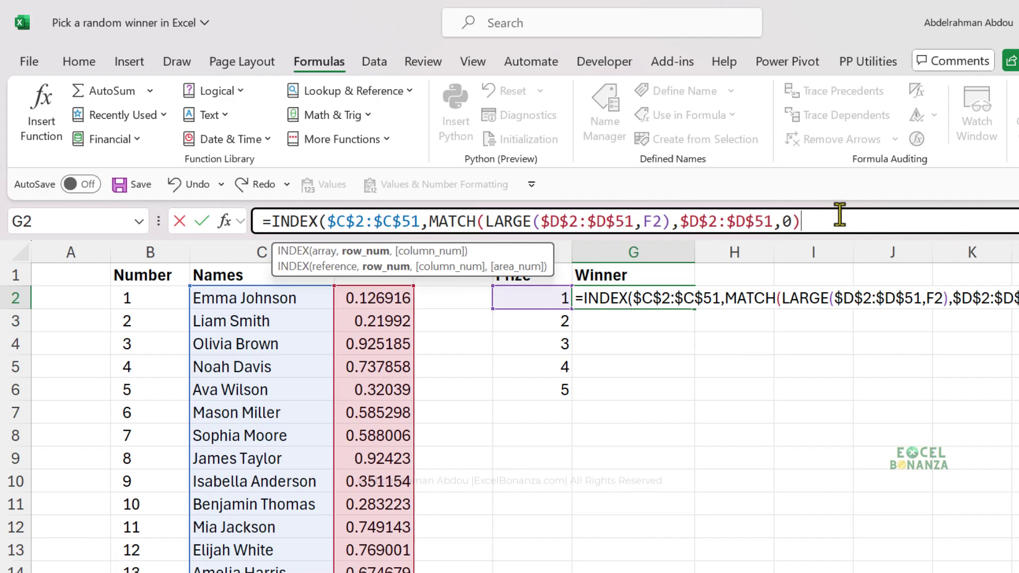
{"action": "type", "text": ","}
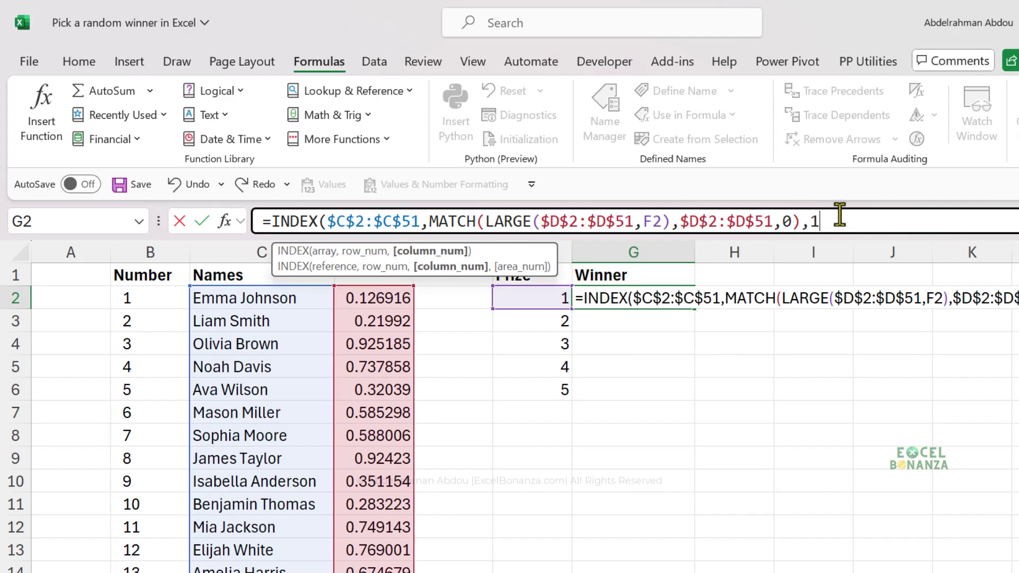
{"action": "type", "text": "1)"}
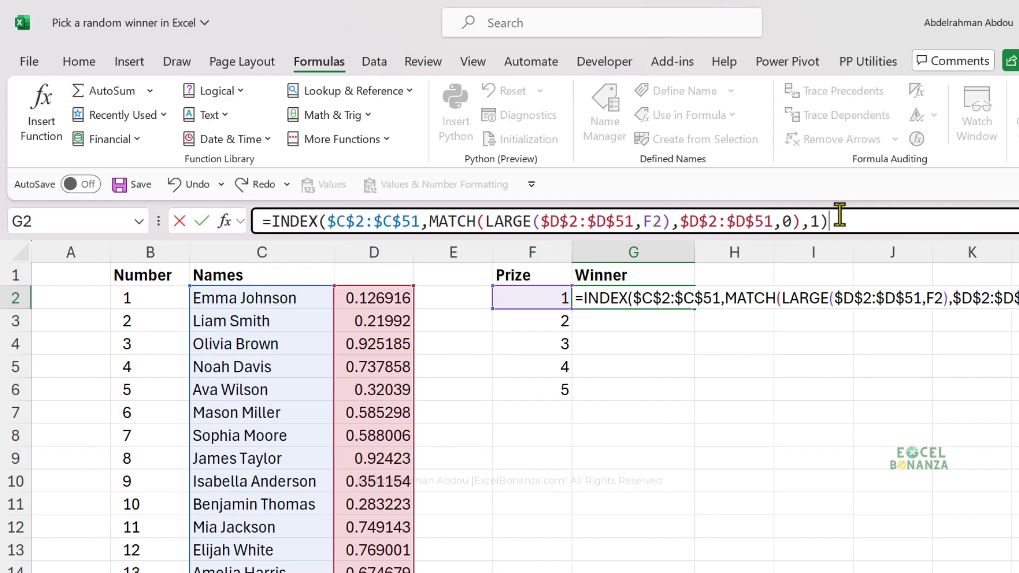
{"action": "key", "text": "Return"}
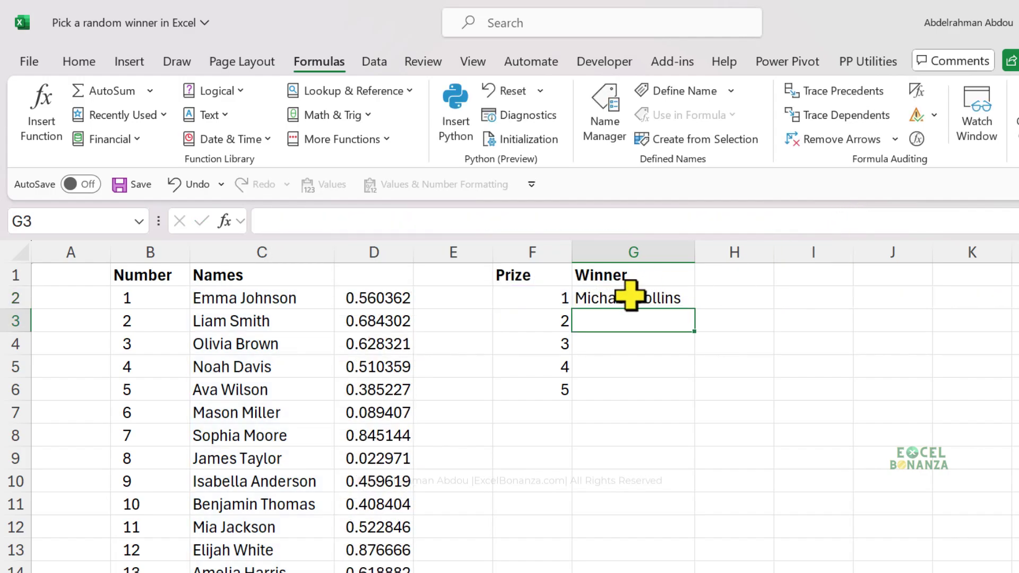
- Fill the winner formula from G2 down to G6 and check each row's F reference
{"action": "left_click", "coordinate": [631, 297]}
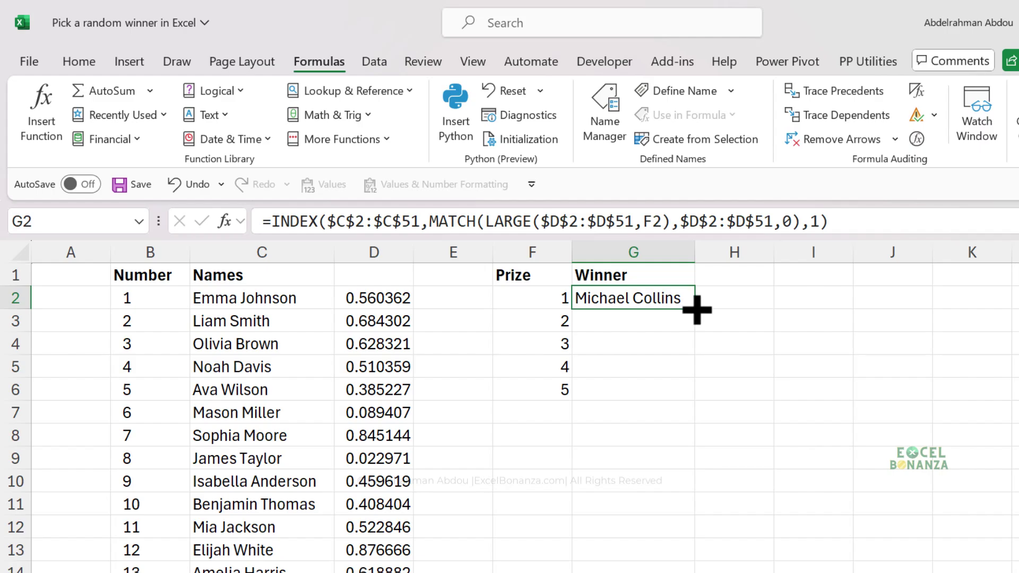
{"action": "left_click_drag", "start_coordinate": [697, 309], "coordinate": [684, 406]}
{"action": "left_click", "coordinate": [636, 374]}
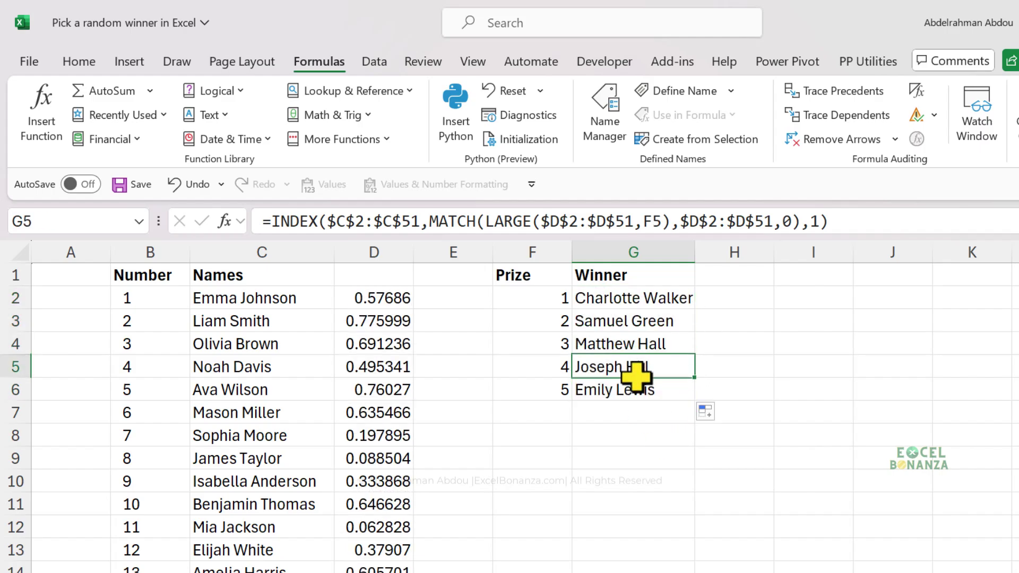
{"action": "left_click", "coordinate": [655, 319]}
{"action": "left_click", "coordinate": [674, 300]}
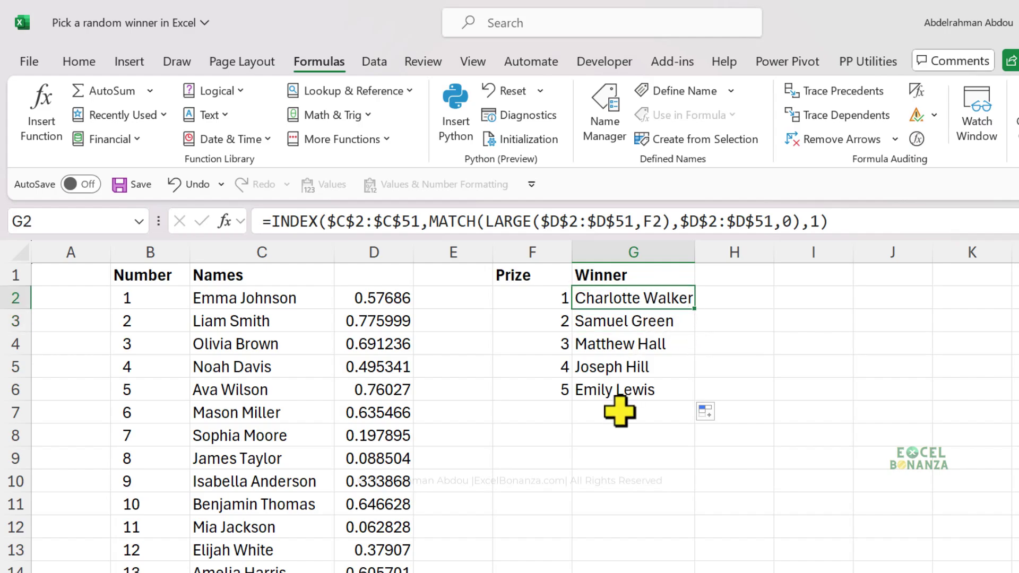
{"action": "left_click", "coordinate": [591, 473]}
{"action": "left_click", "coordinate": [655, 319]}
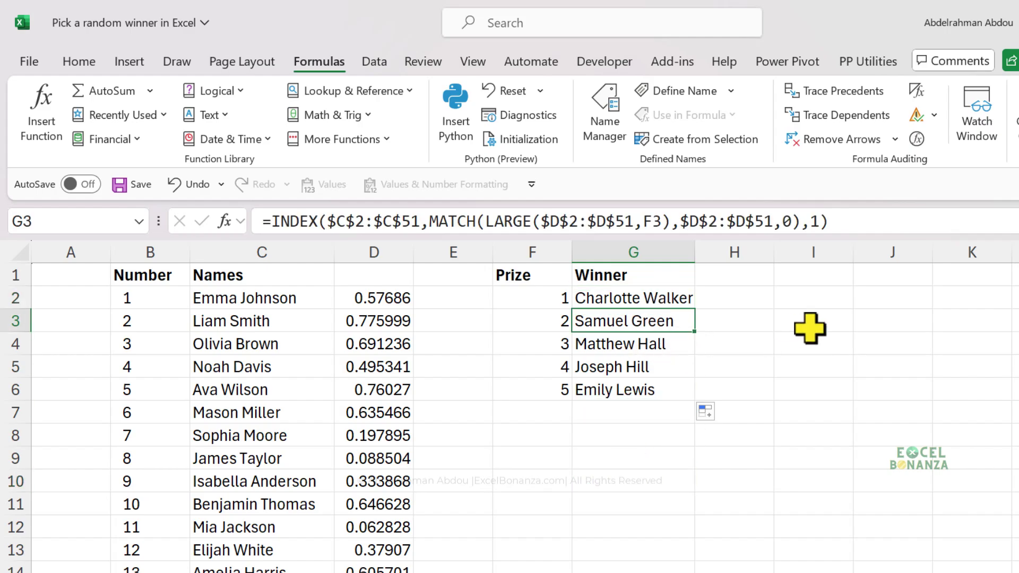
{"action": "left_click", "coordinate": [671, 301]}
{"action": "left_click", "coordinate": [756, 300]}
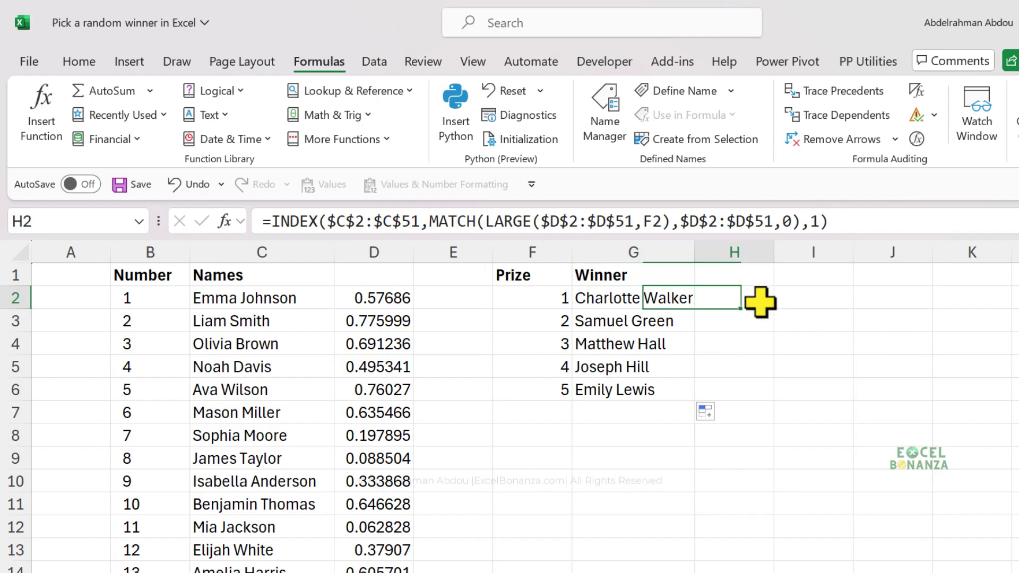
- Recalculate with F9 several times to draw fresh sets of five winners
{"action": "key", "text": "F9"}
{"action": "key", "text": "F9"}
{"action": "key", "text": "F9"}
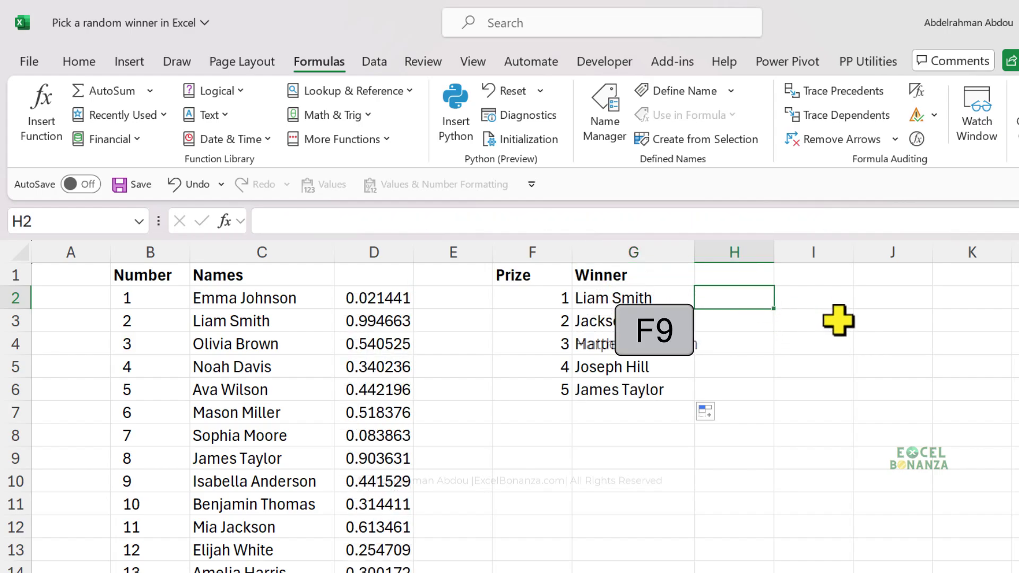
{"action": "key", "text": "F9"}
{"action": "key", "text": "F9"}
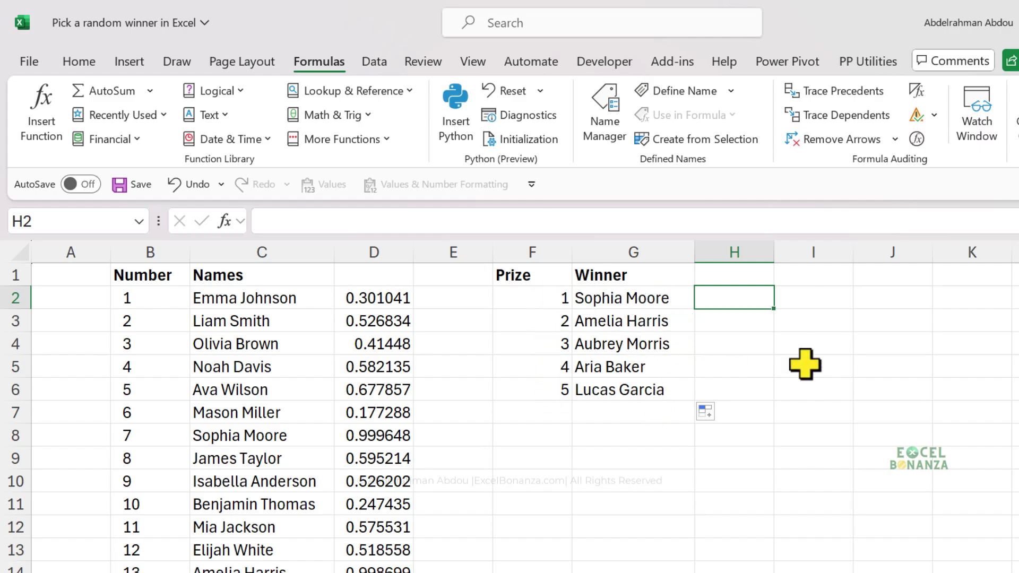
{"action": "key", "text": "F9"}
{"action": "key", "text": "F9"}
{"action": "key", "text": "F9"}
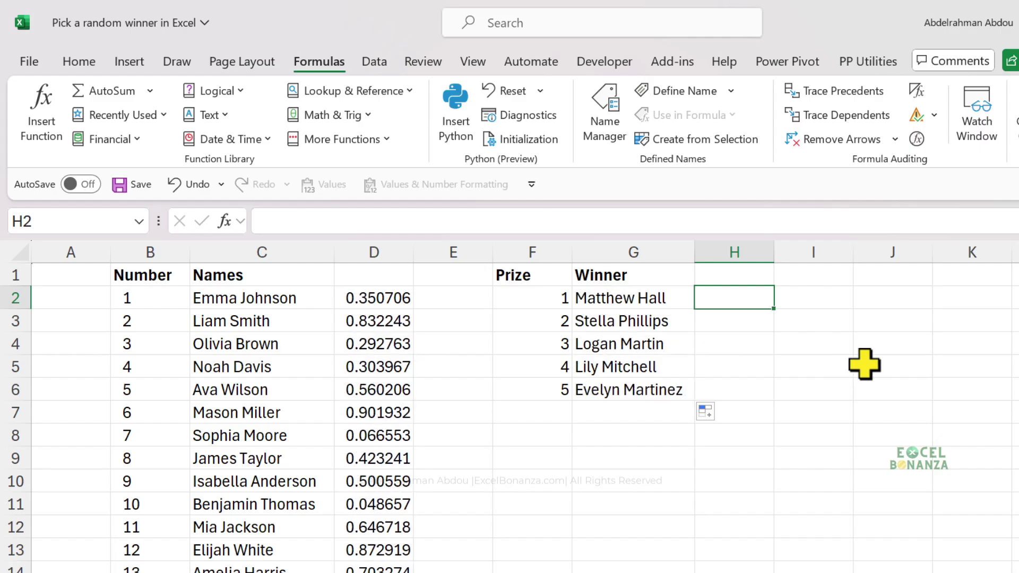
{"action": "key", "text": "ctrl+z"}
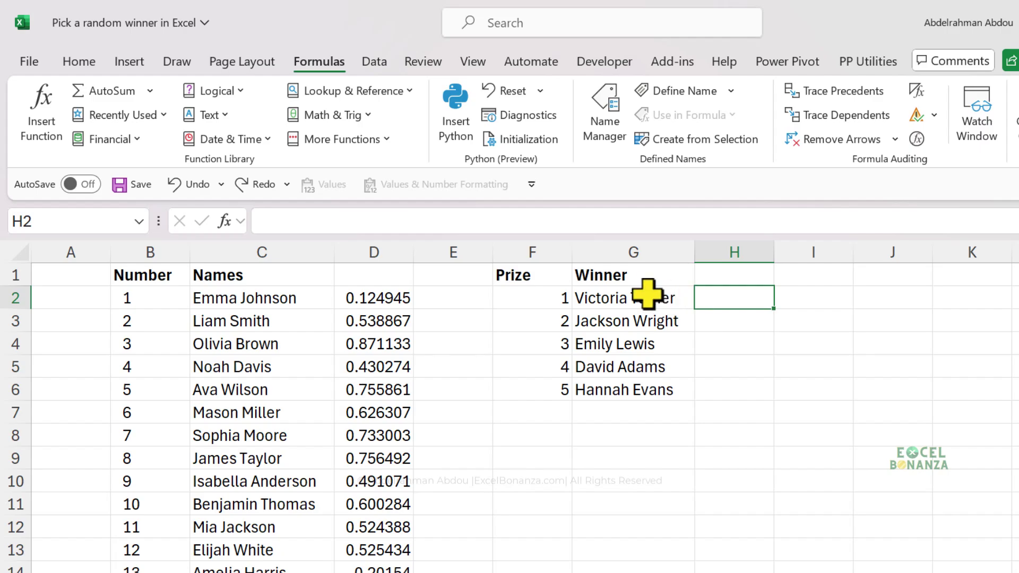
- Copy G2:G6 and paste the winners back as plain values
{"action": "left_click_drag", "start_coordinate": [647, 293], "coordinate": [644, 387]}
{"action": "key", "text": "ctrl+c"}
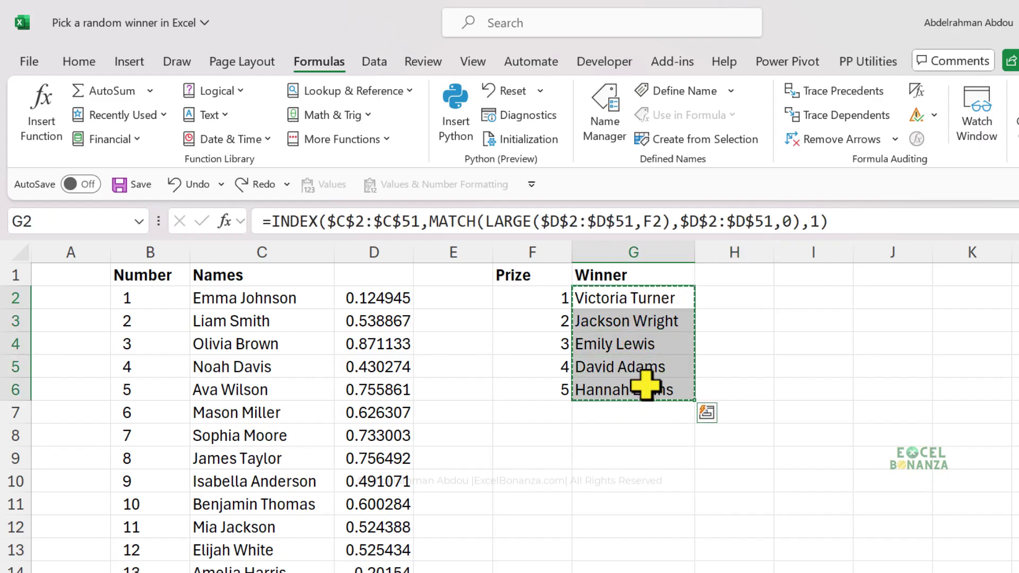
{"action": "right_click", "coordinate": [634, 320]}
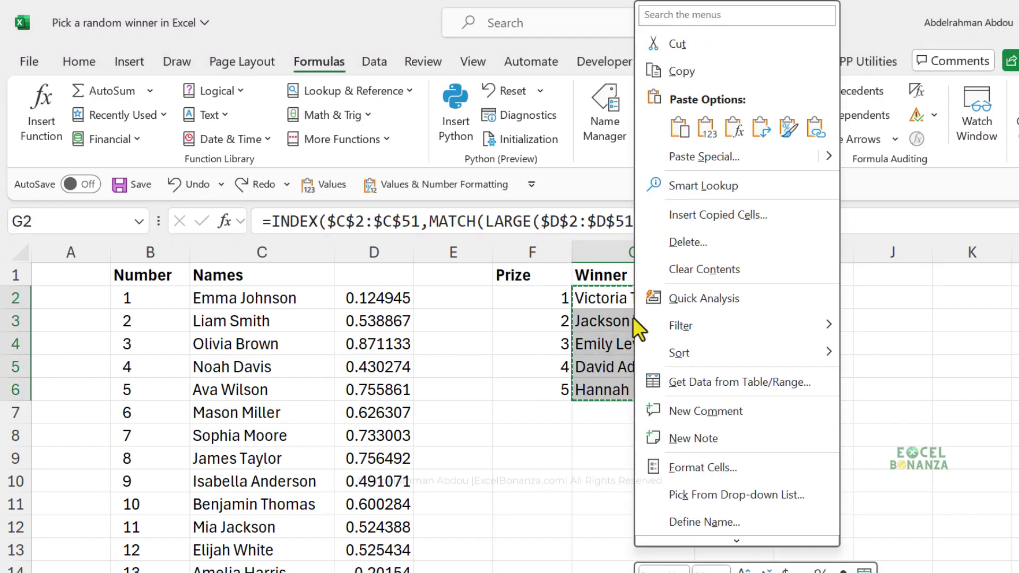
{"action": "left_click", "coordinate": [707, 128]}
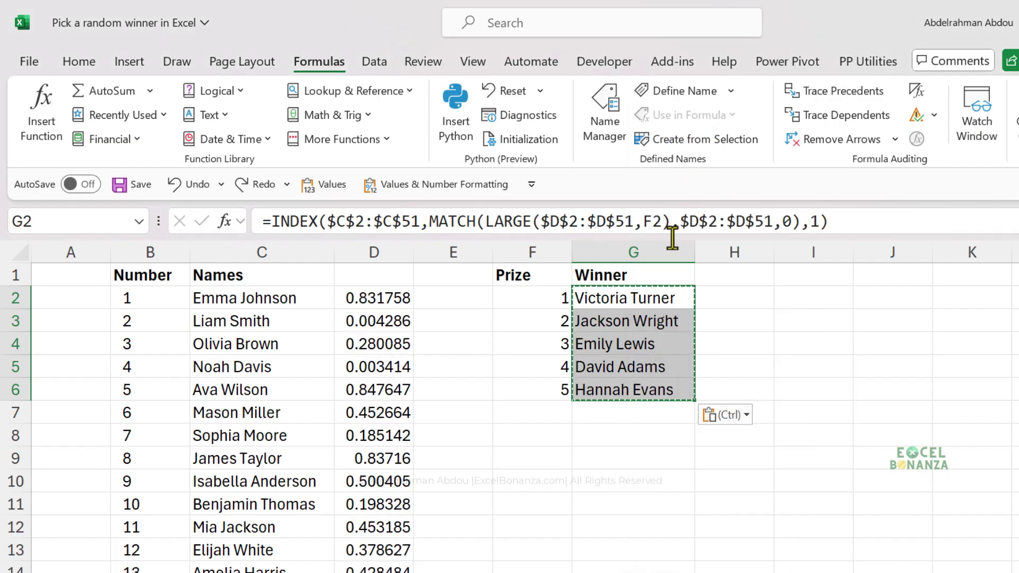
{"action": "left_click", "coordinate": [655, 315]}
{"action": "key", "text": "Escape"}
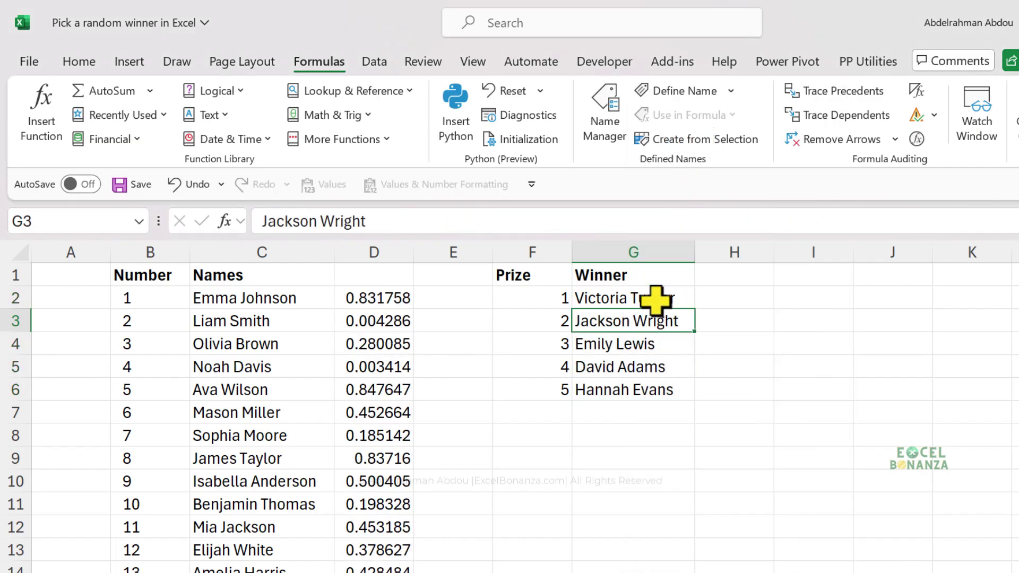
{"action": "left_click", "coordinate": [656, 300]}
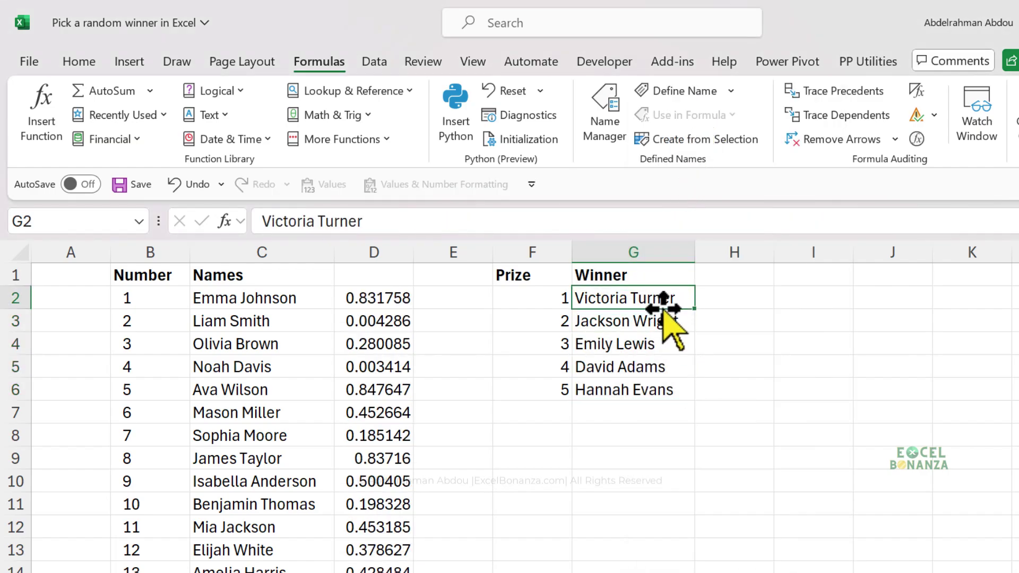
- Enter and undo test text 'sds' to confirm the names stay fixed while column D recalculates
{"action": "left_click", "coordinate": [782, 344]}
{"action": "type", "text": "sds"}
{"action": "key", "text": "Return"}
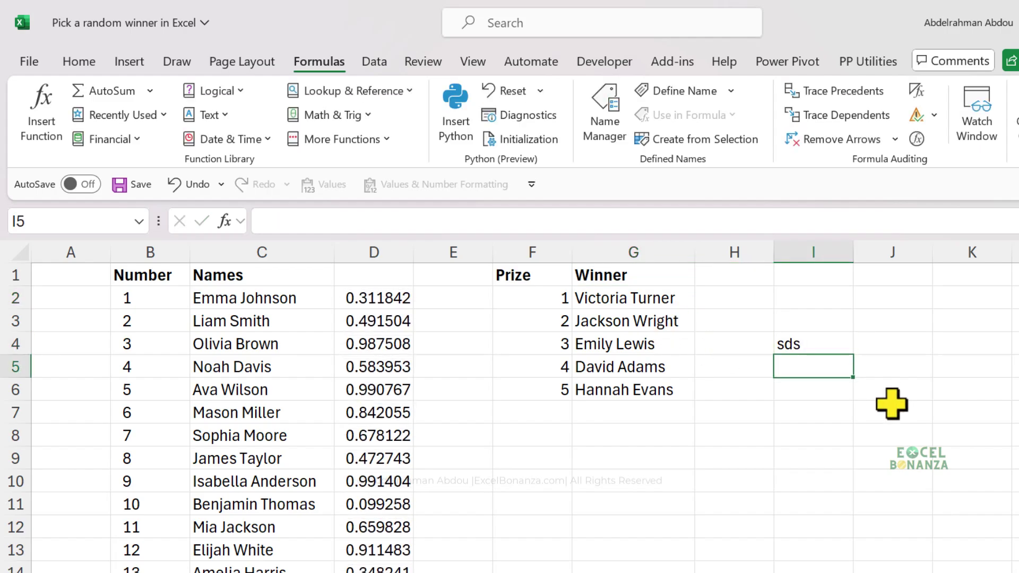
{"action": "key", "text": "ctrl+z"}
{"action": "left_click", "coordinate": [368, 296]}
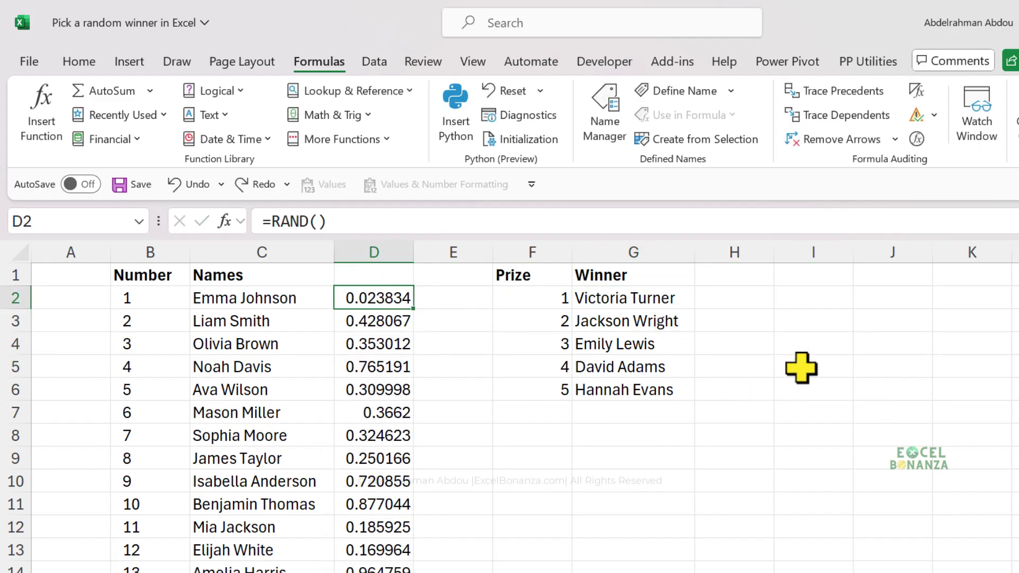
{"action": "left_click", "coordinate": [793, 325]}
{"action": "left_click_drag", "start_coordinate": [648, 298], "coordinate": [625, 387]}
{"action": "left_click", "coordinate": [643, 431]}
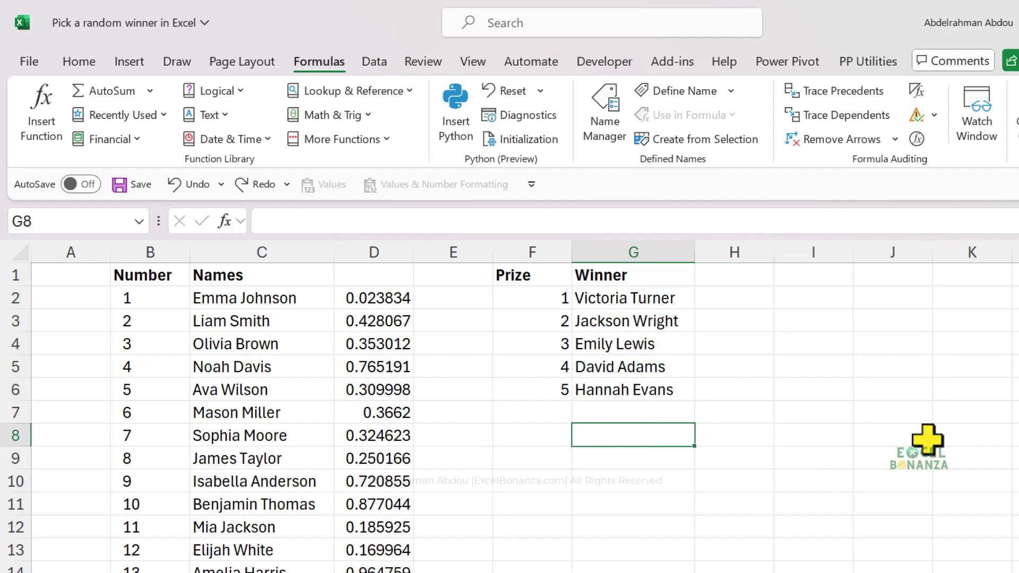